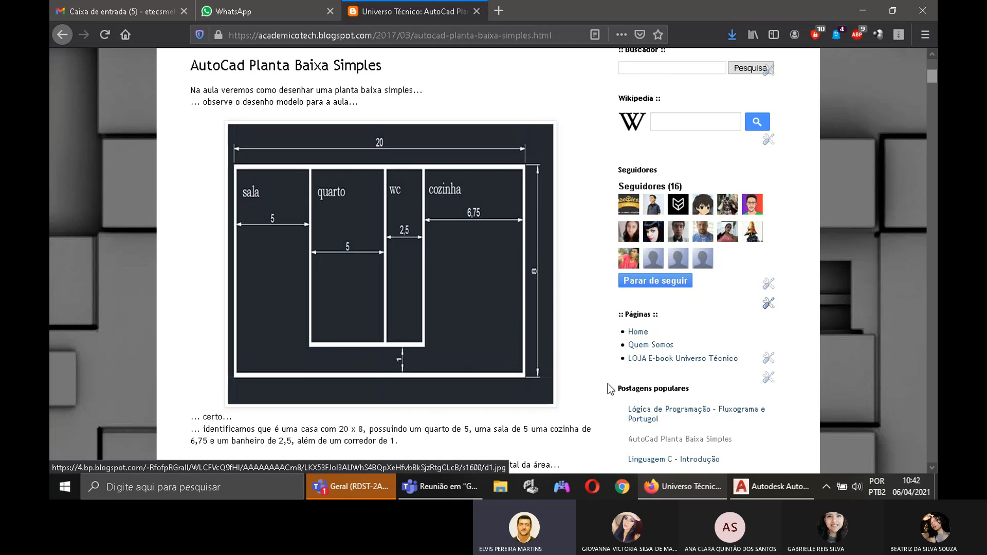
Step: Switch to AutoCAD and draw a rectangle 20 wide by 8 high with its first corner at 100,100
left_click(773, 479)
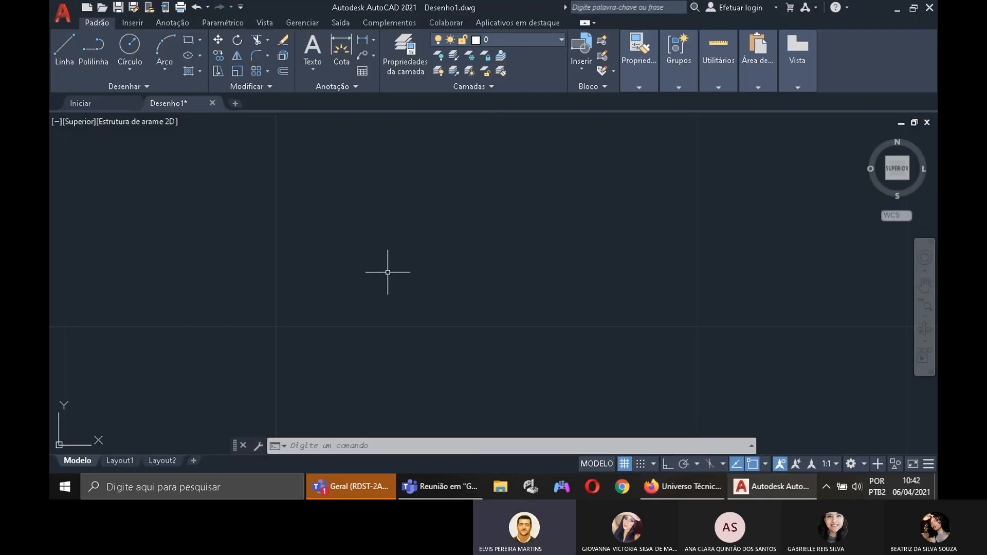
left_click(926, 317)
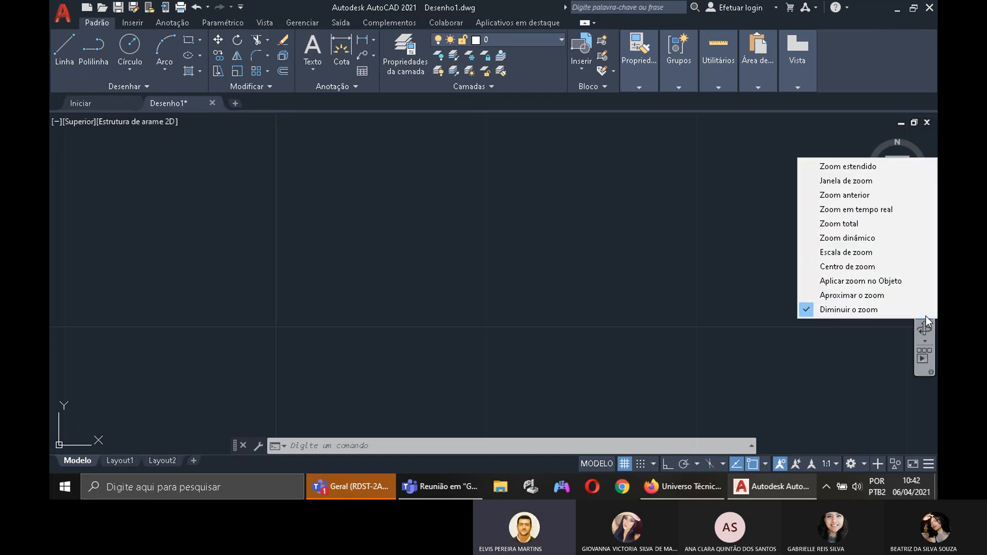
left_click(872, 166)
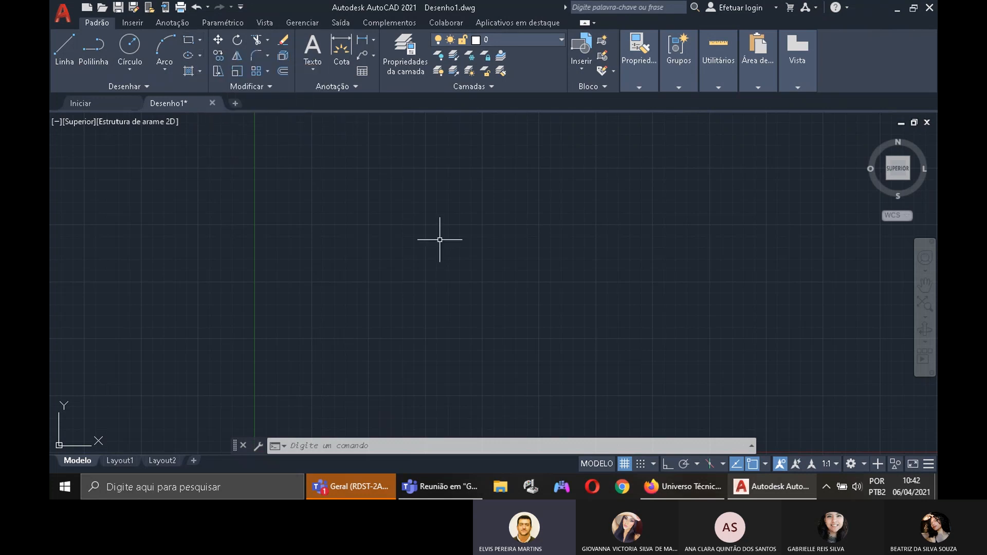
type("RECTANGLE")
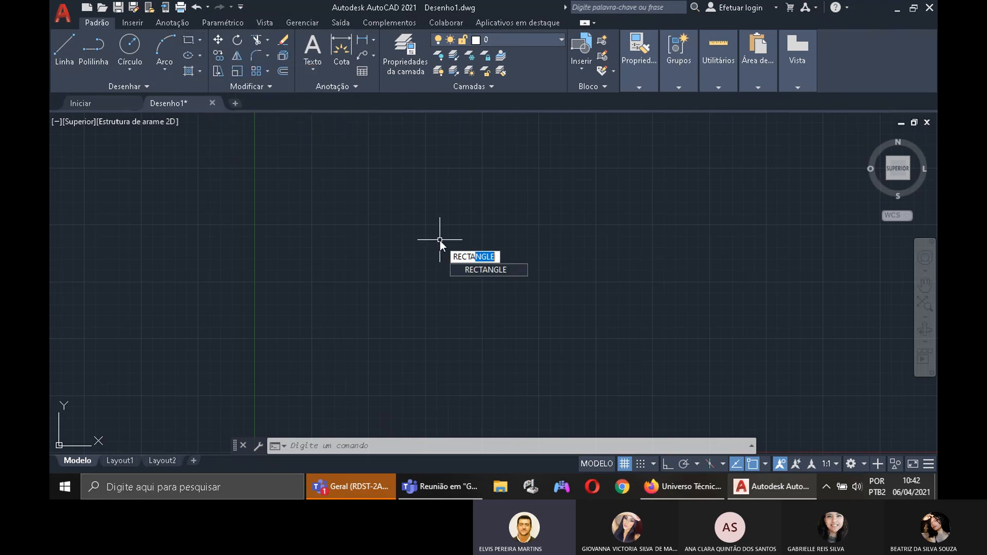
key("Return")
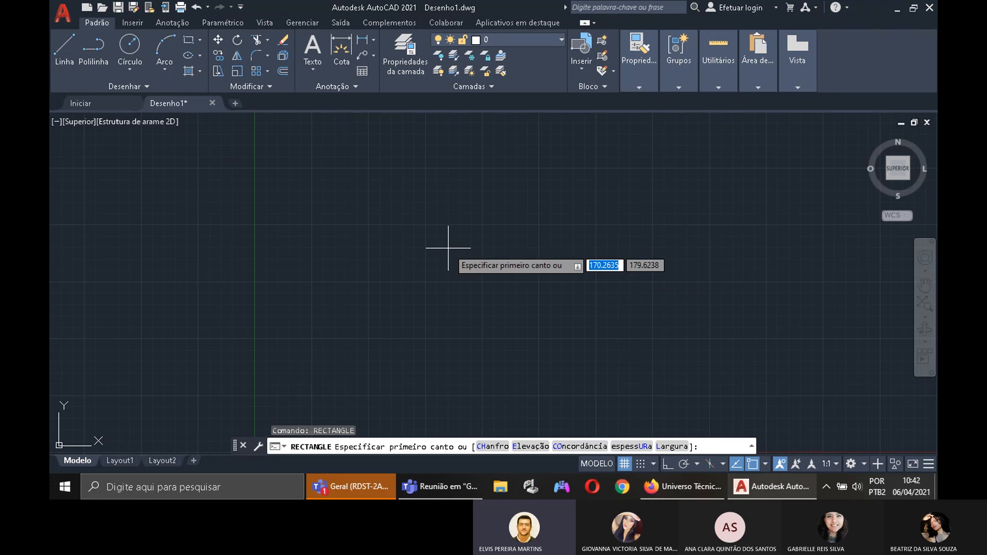
type("100")
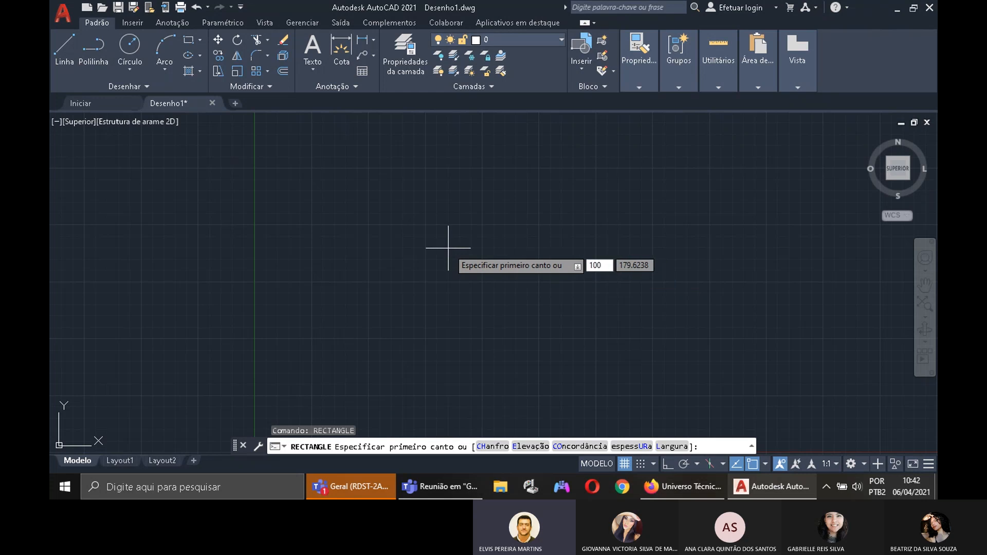
key("Tab")
type("100")
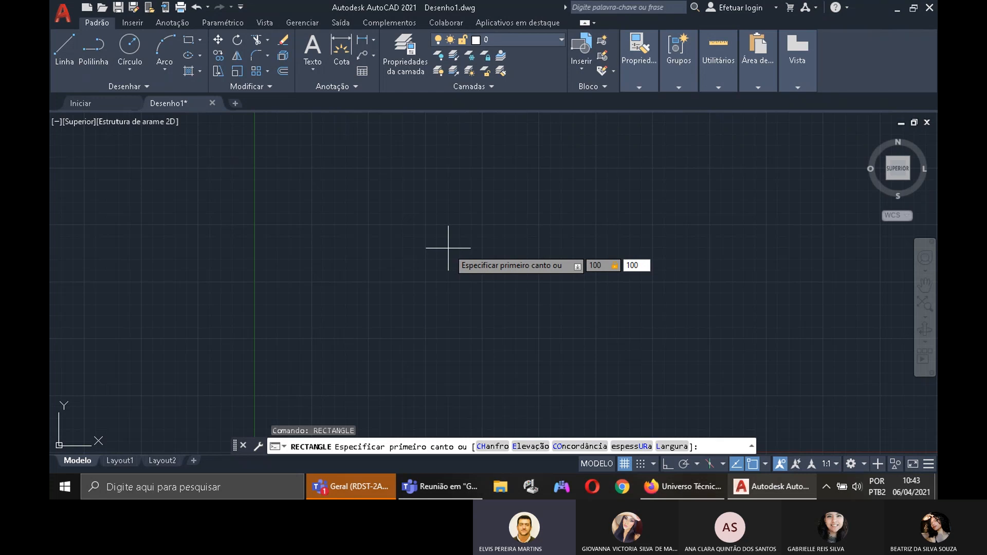
key("Return")
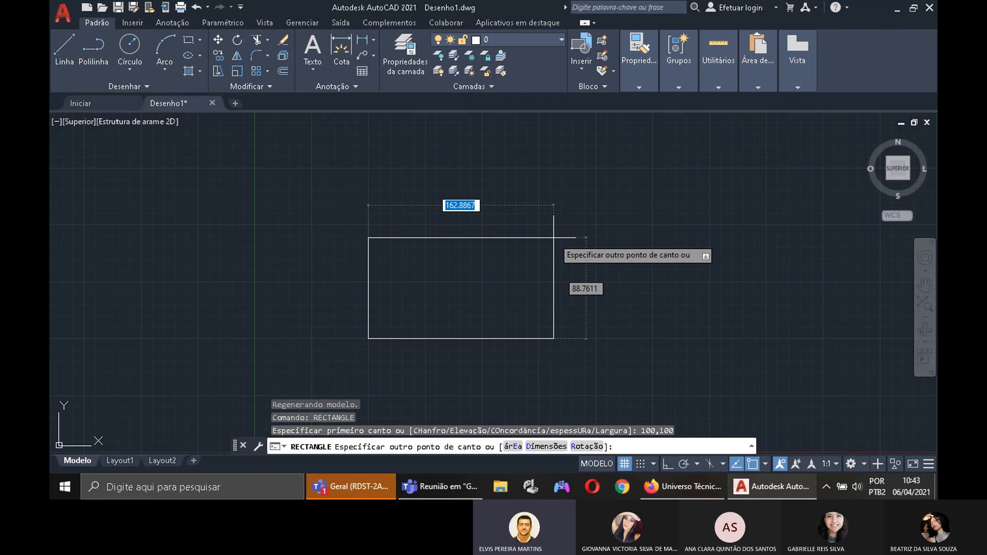
type("20")
key("Tab")
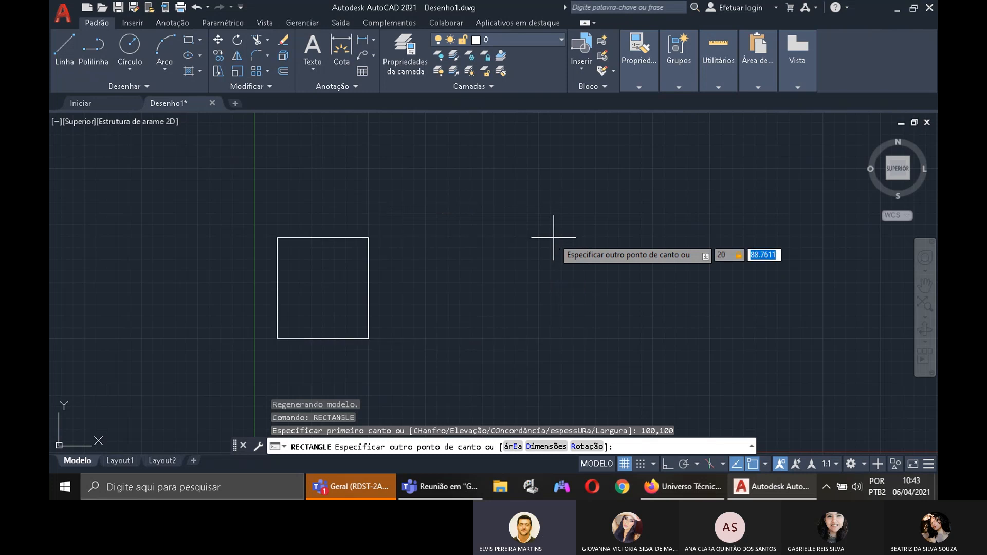
type("8")
key("Return")
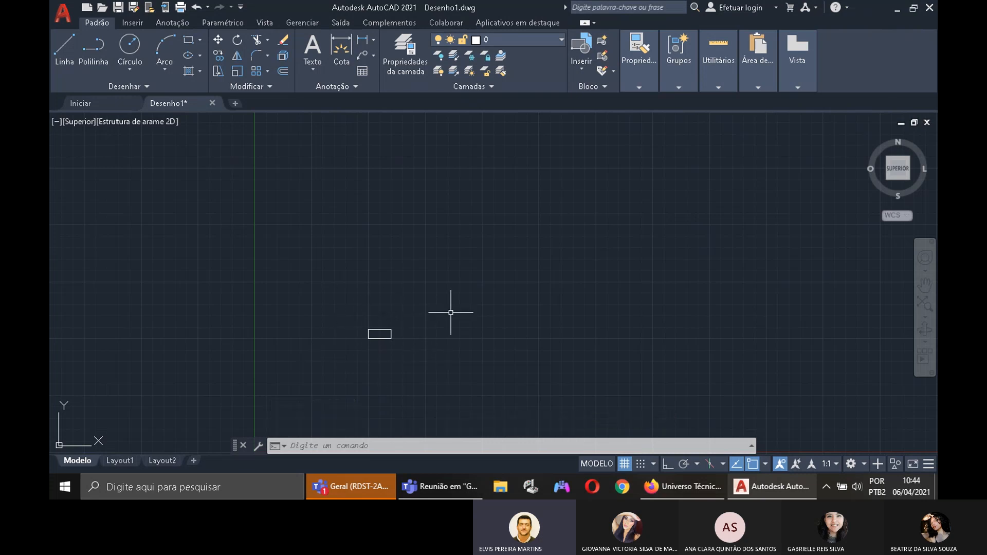
Step: Offset the rectangle inward by 0.15 to form the outer wall thickness
left_click(925, 304)
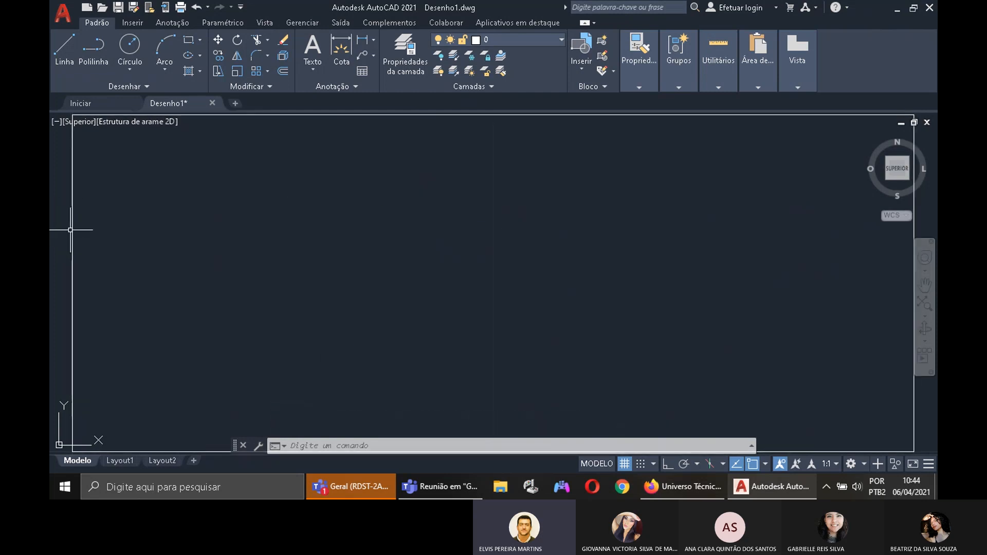
mouse_move(71, 230)
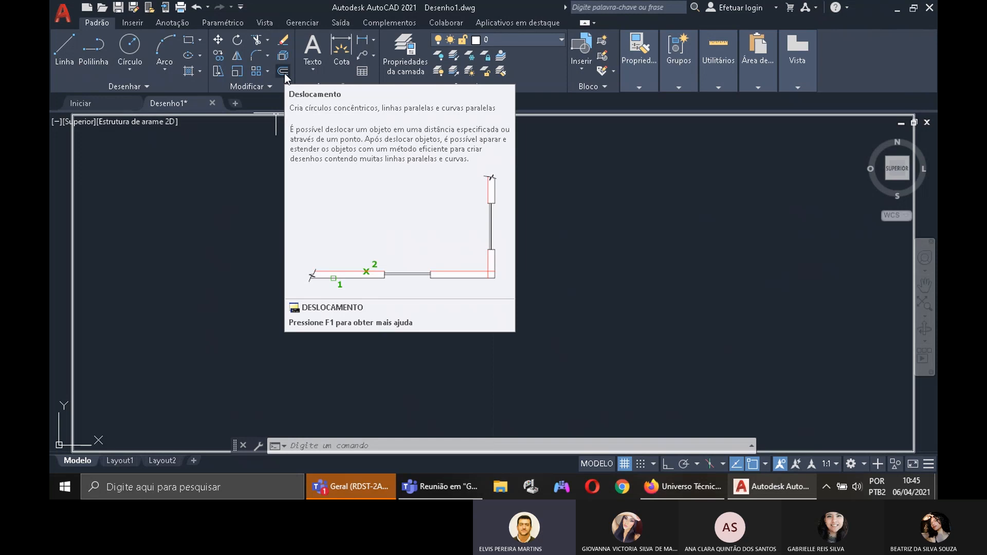
left_click(285, 73)
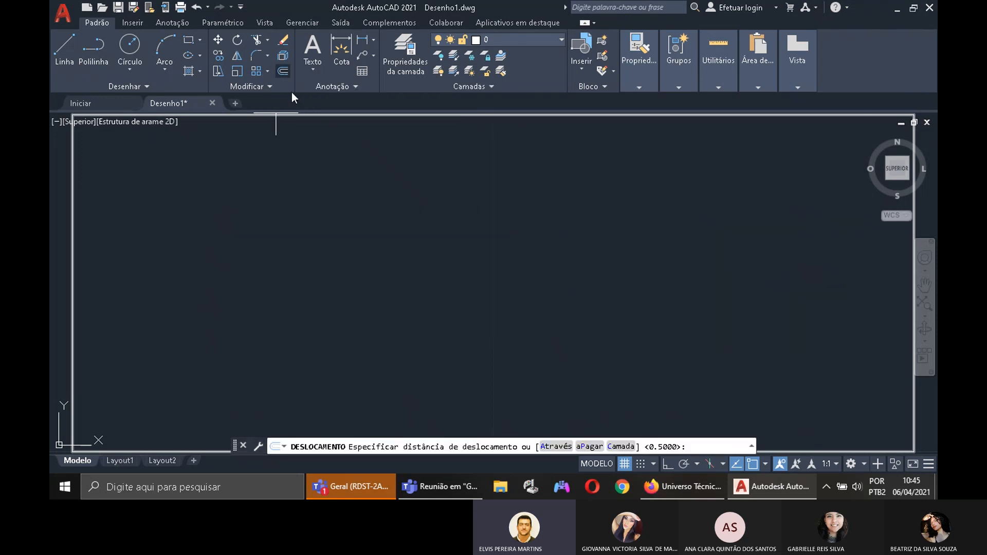
type("0.15")
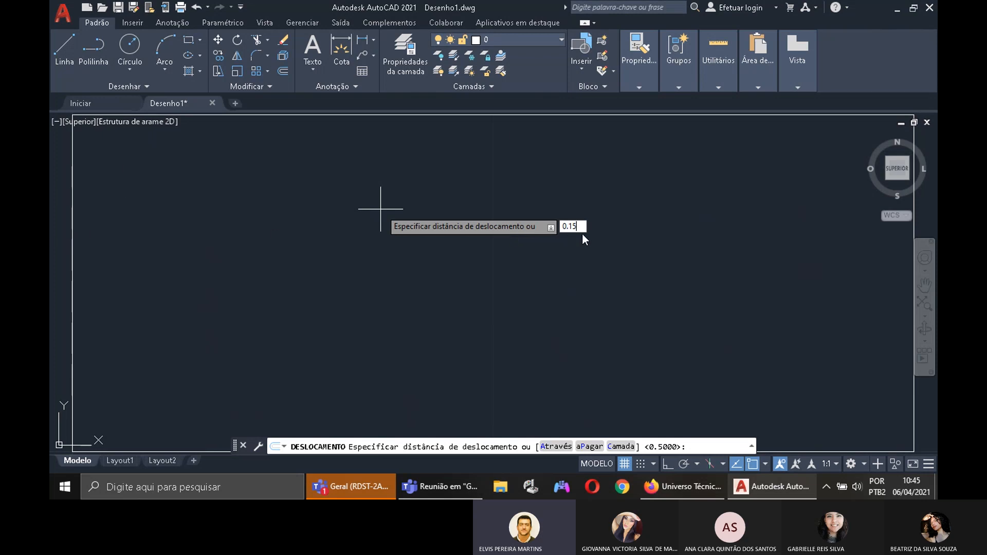
key("Return")
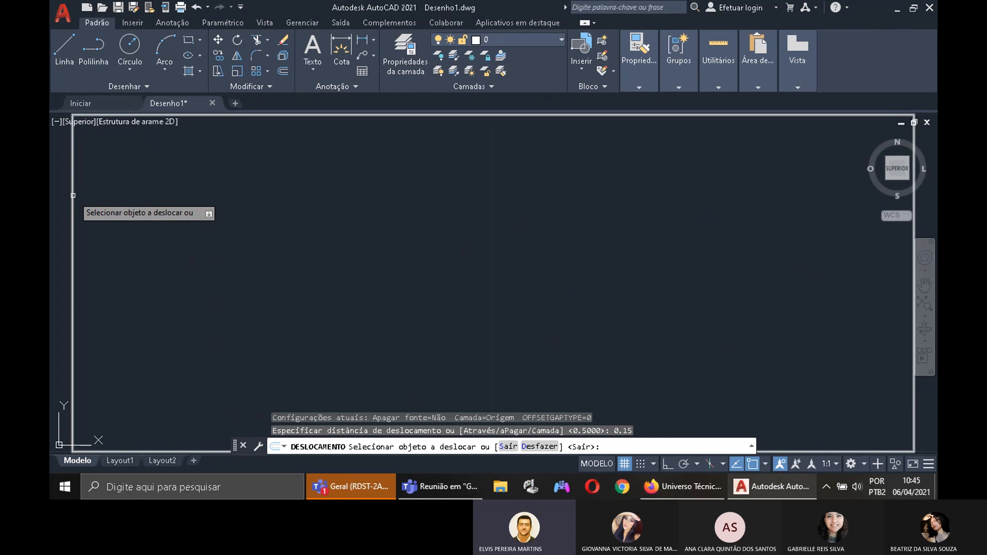
left_click(71, 169)
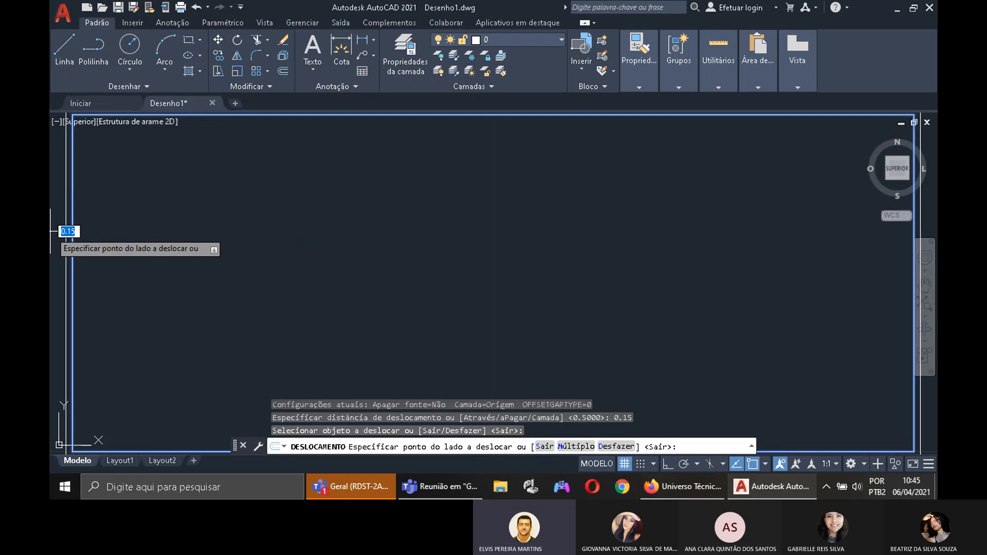
left_click(137, 233)
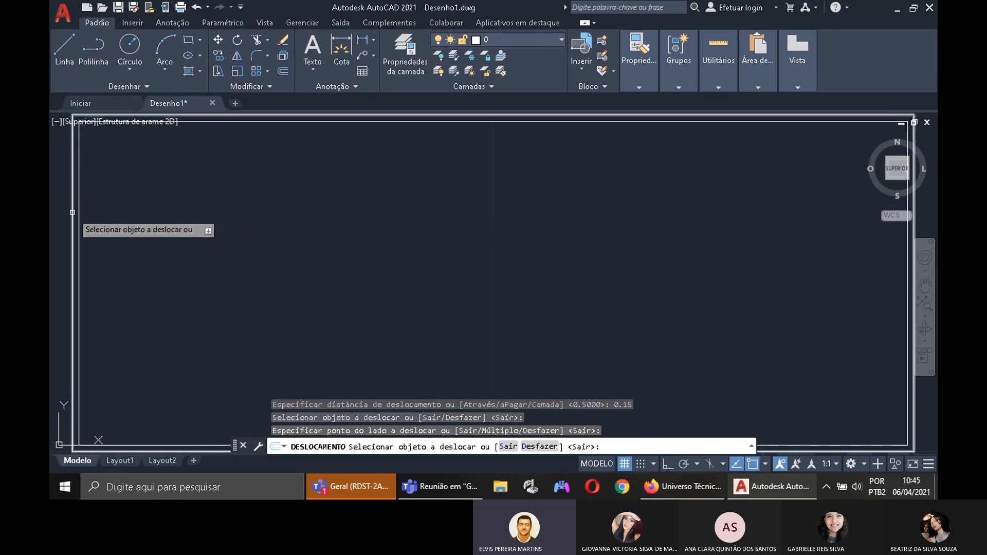
key("Escape")
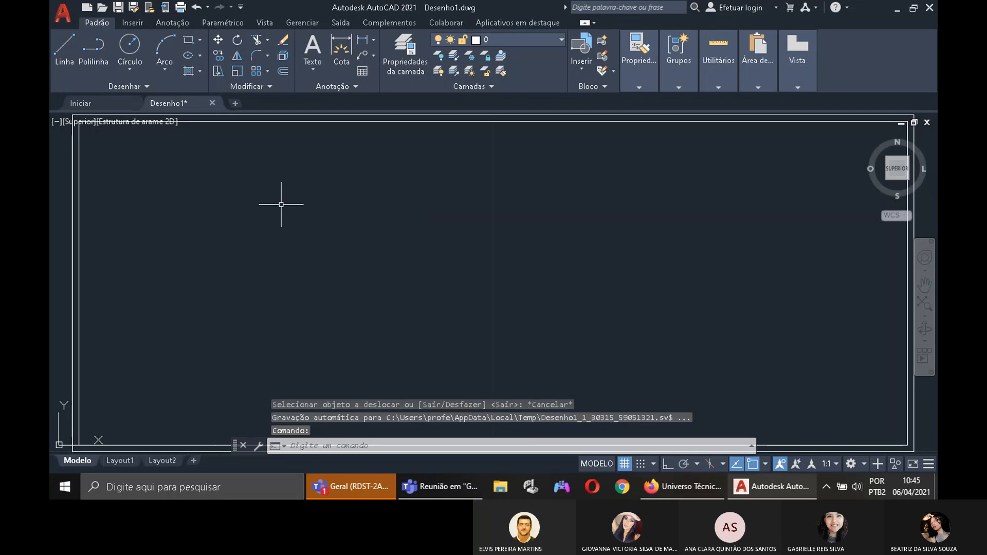
Step: Inspect the double wall outline and check the room layout on the reference floor plan in Firefox, returning to the AutoCAD drawing
left_click(923, 317)
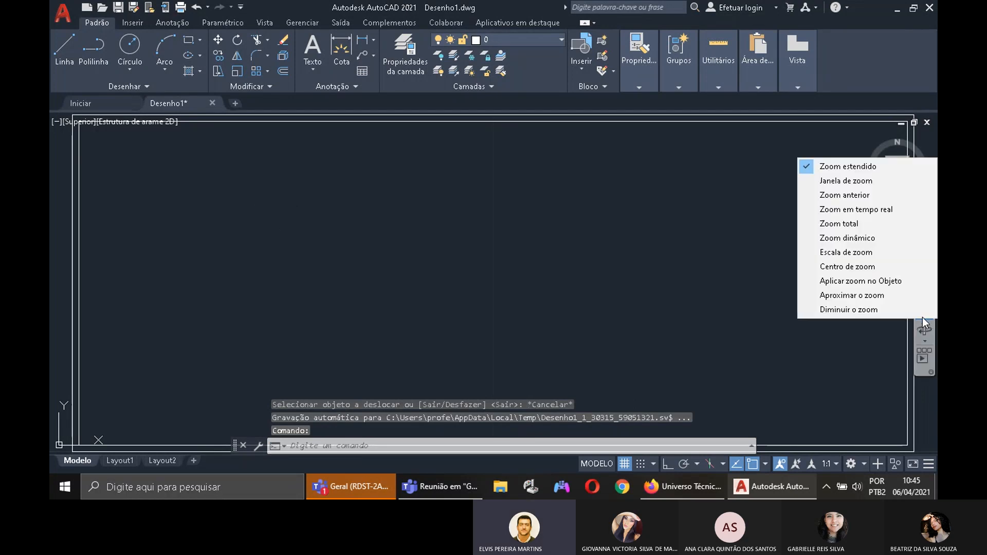
left_click(857, 310)
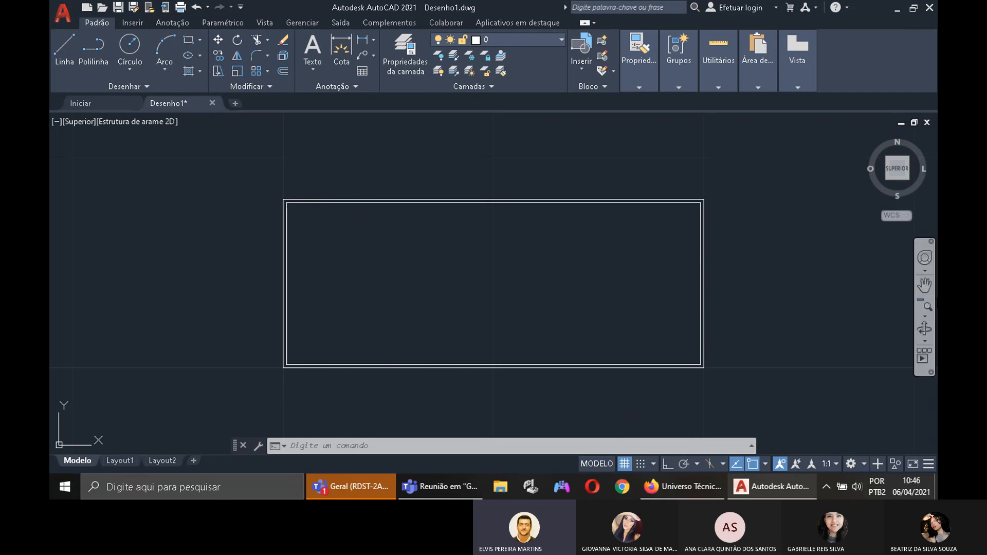
left_click(932, 314)
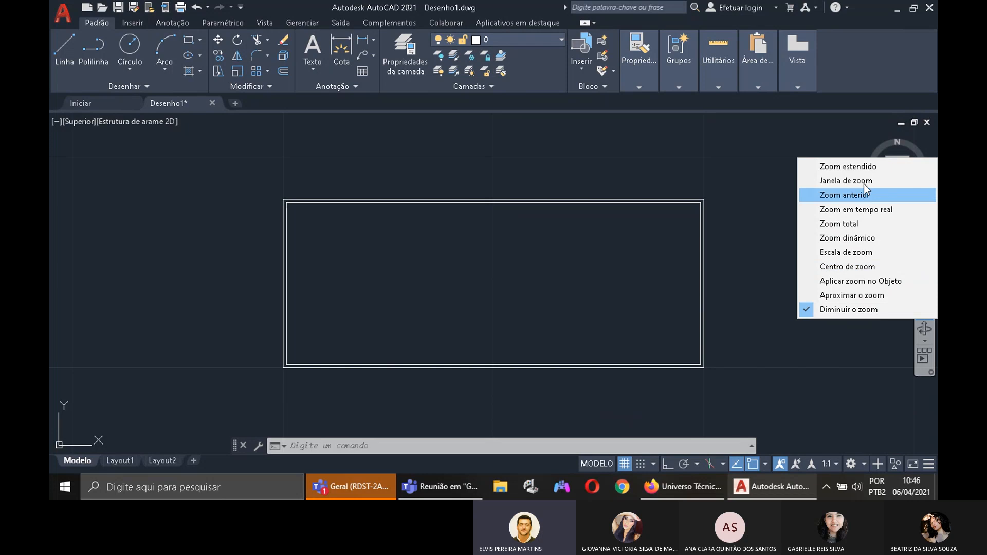
left_click(862, 165)
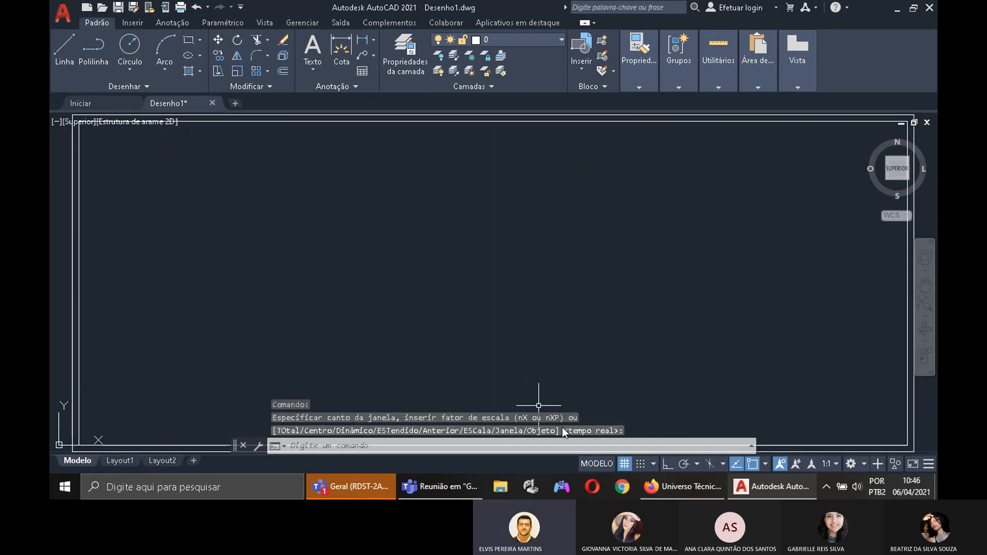
left_click(684, 487)
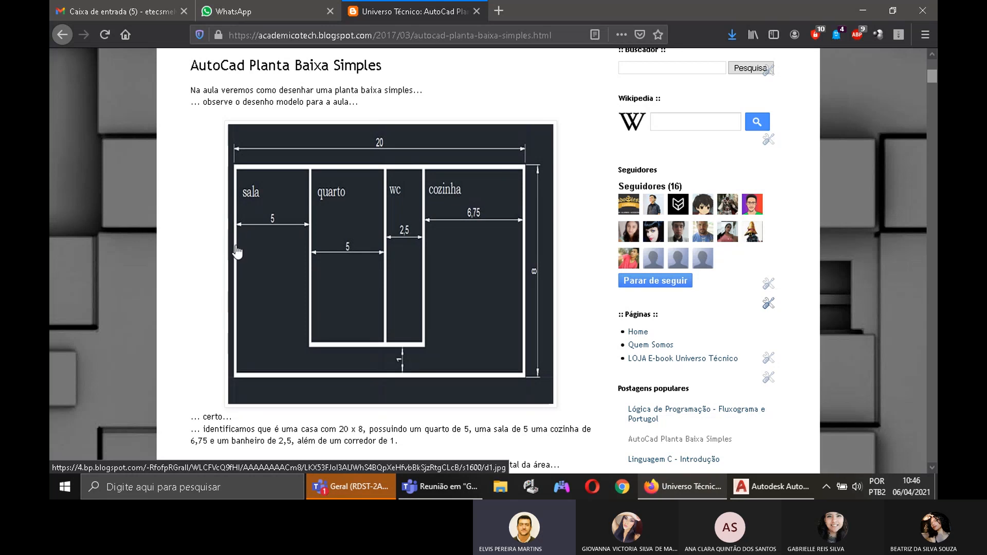
left_click(779, 487)
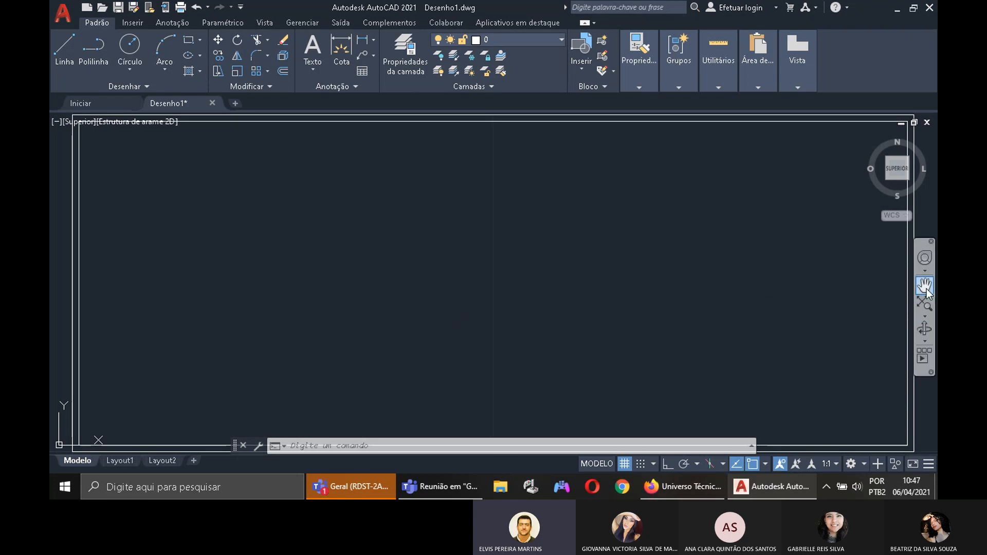
mouse_move(209, 172)
left_mouse_down()
mouse_move(396, 194)
mouse_move(432, 183)
mouse_move(461, 222)
left_mouse_up()
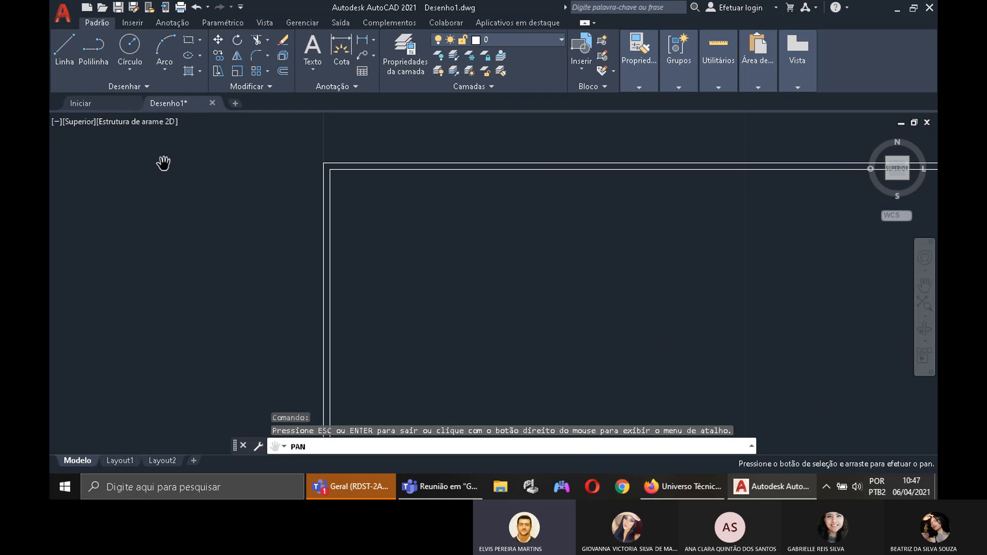
key("Escape")
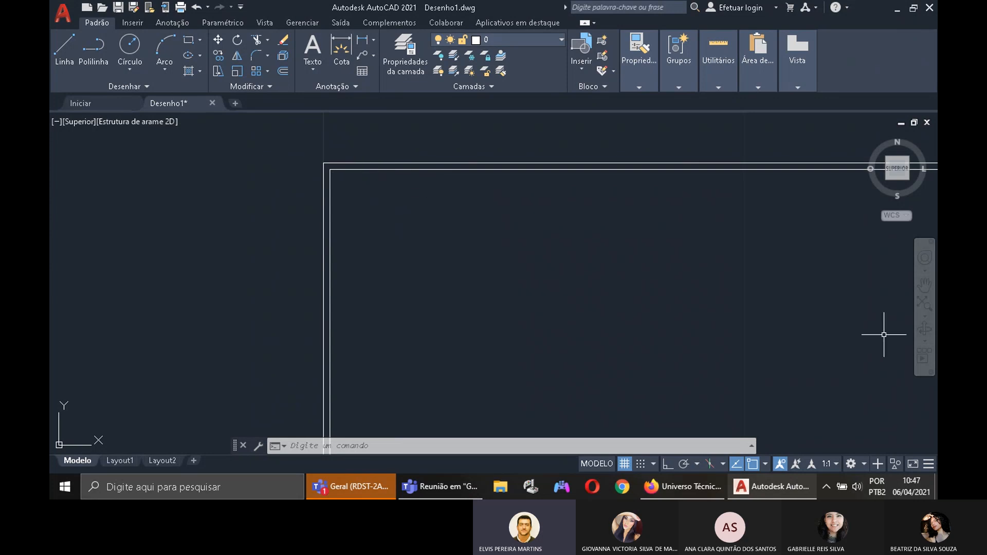
Step: Explode the inner wall rectangle into separate lines
left_click(921, 305)
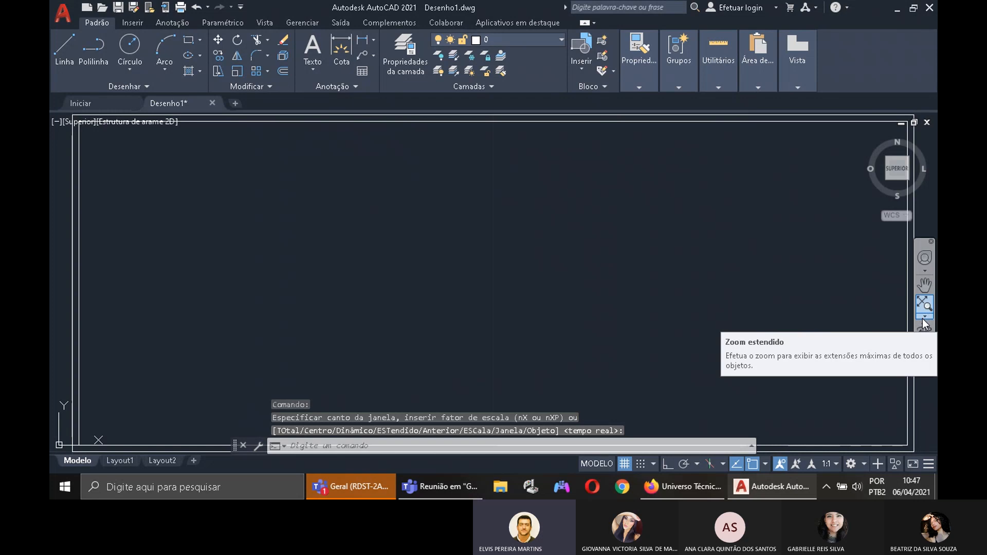
left_click(925, 316)
left_click(875, 309)
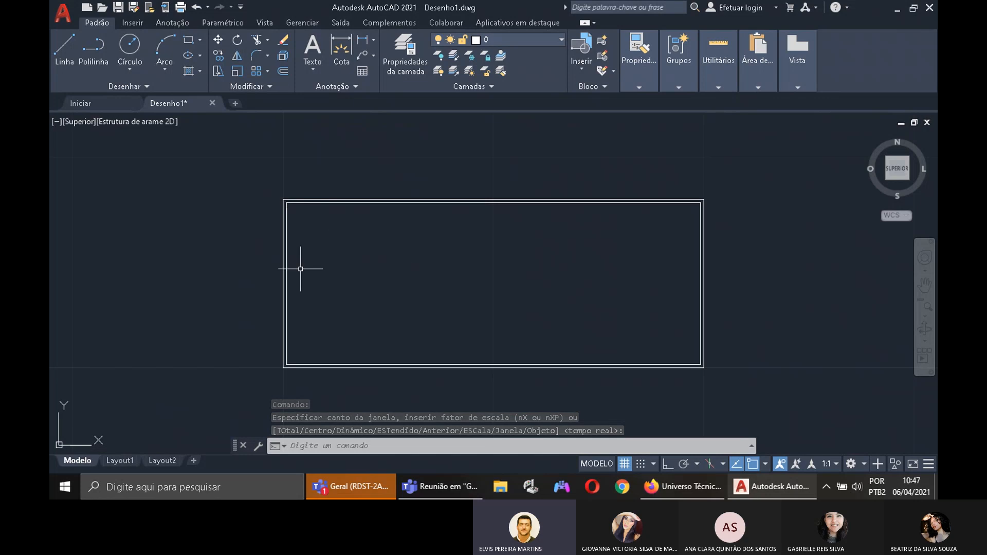
left_click(286, 62)
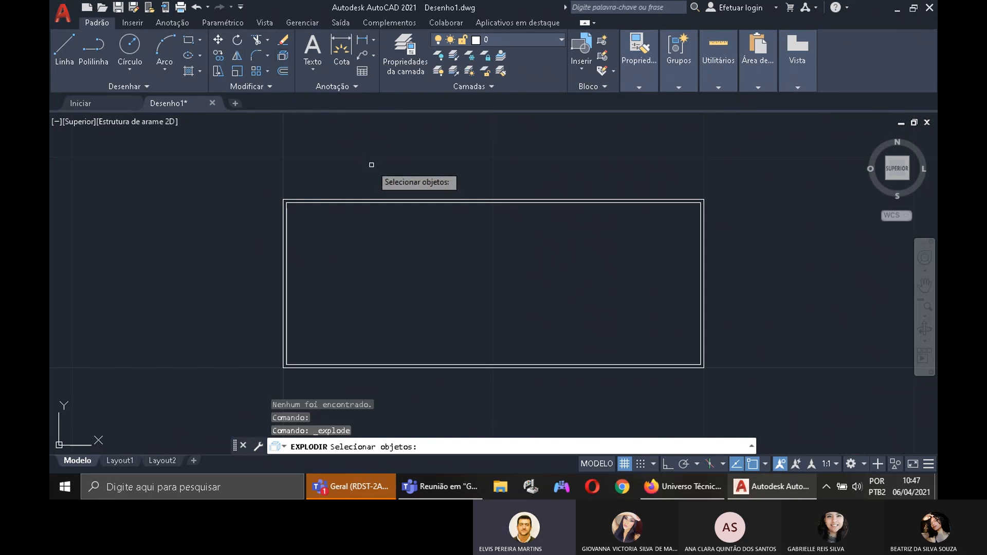
left_click(287, 217)
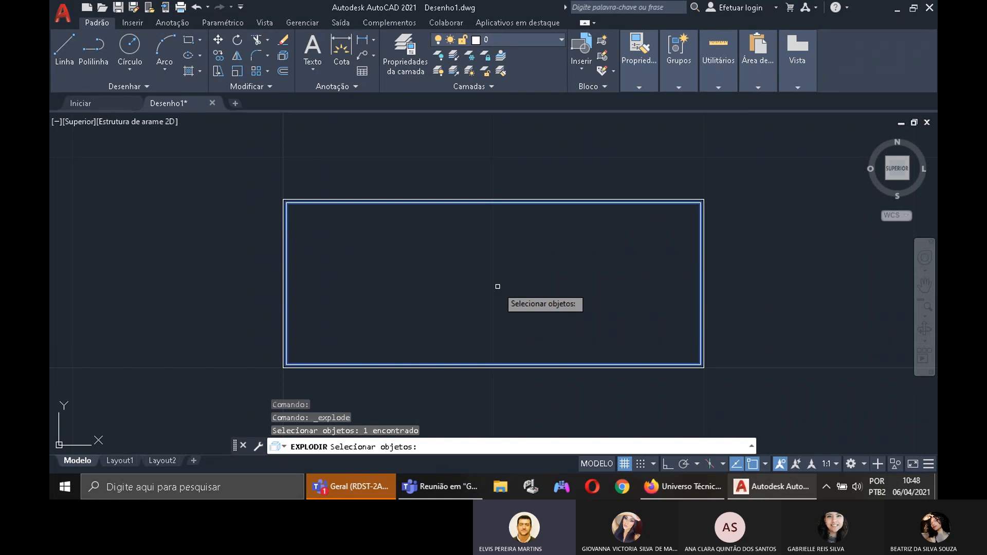
key("Return")
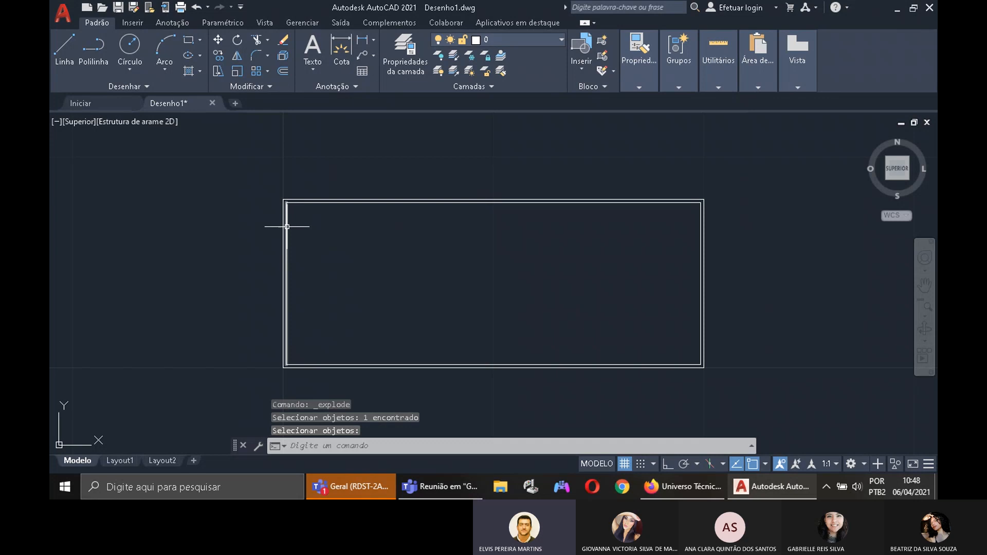
mouse_move(287, 227)
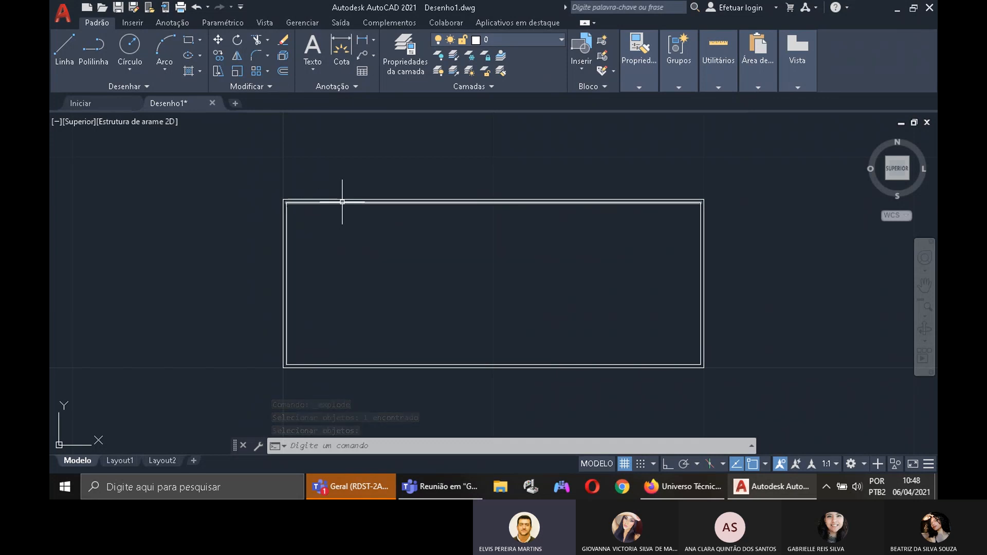
mouse_move(342, 202)
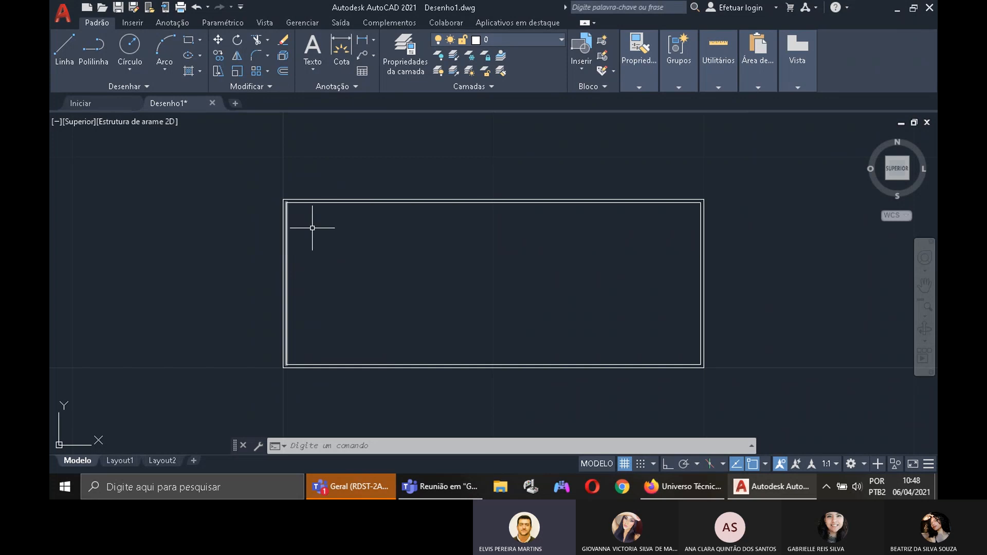
Step: Check the sala width on the reference plan in Firefox and, back in AutoCAD, offset the inner left wall line 5 into the house
left_click(924, 316)
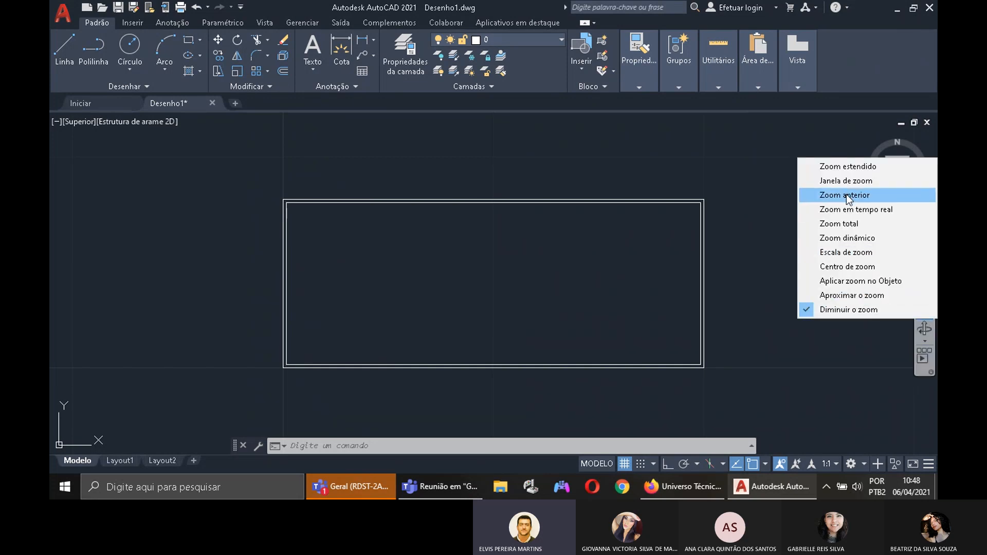
left_click(844, 166)
left_click(924, 284)
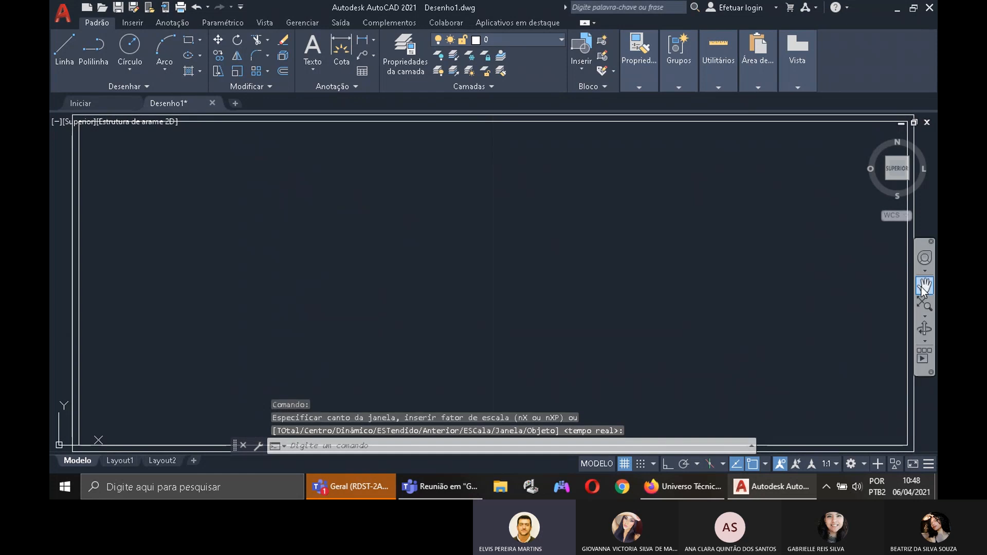
mouse_move(381, 243)
left_mouse_down()
mouse_move(514, 277)
mouse_move(585, 315)
left_mouse_up()
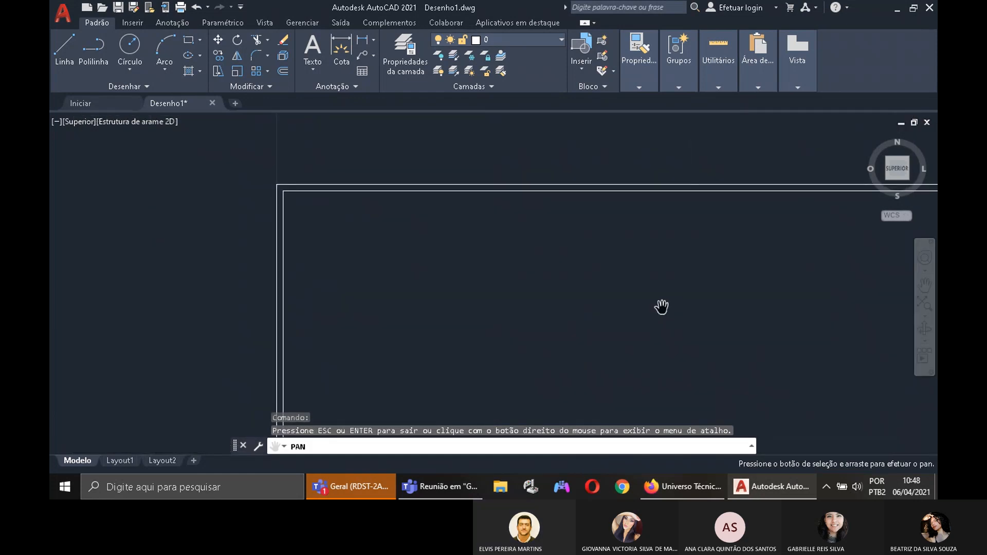
key("Escape")
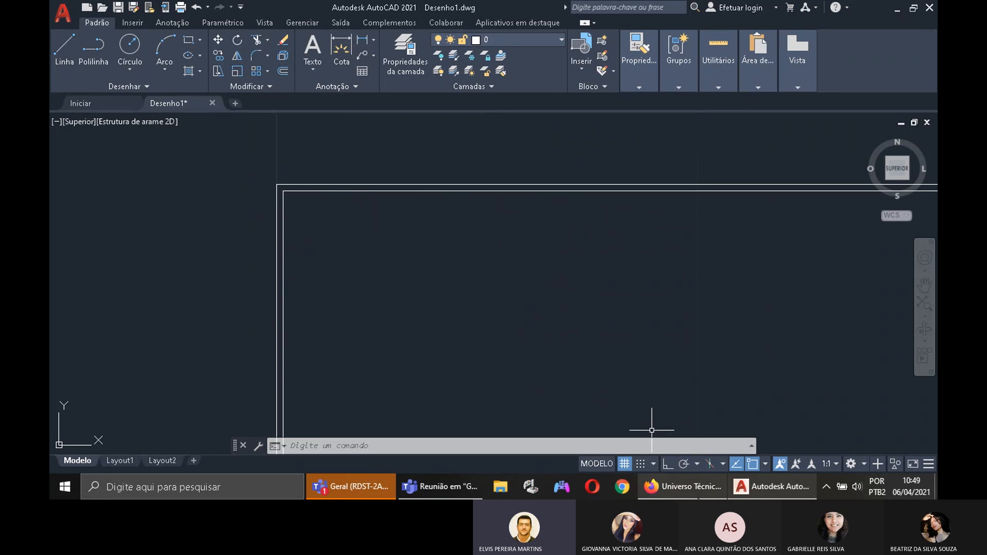
left_click(681, 486)
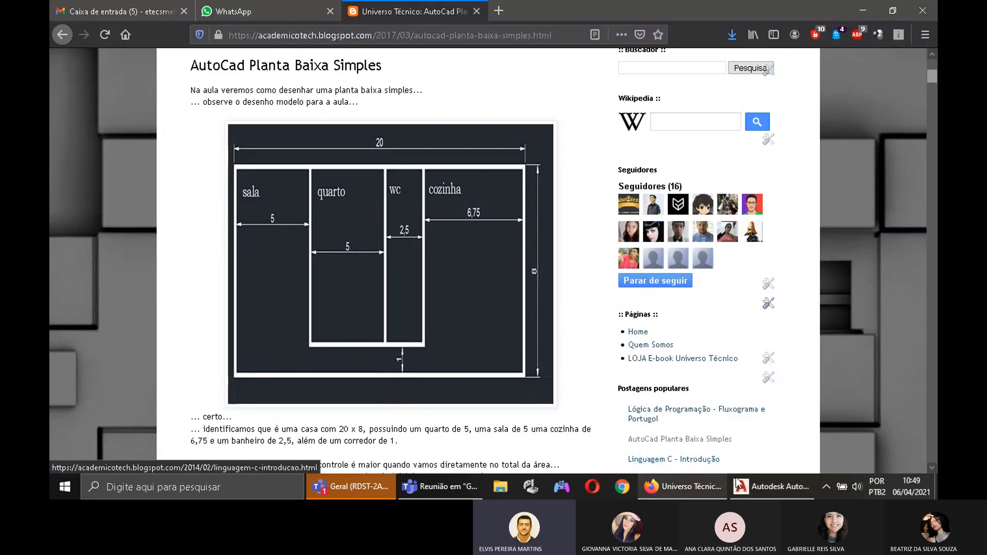
left_click(763, 486)
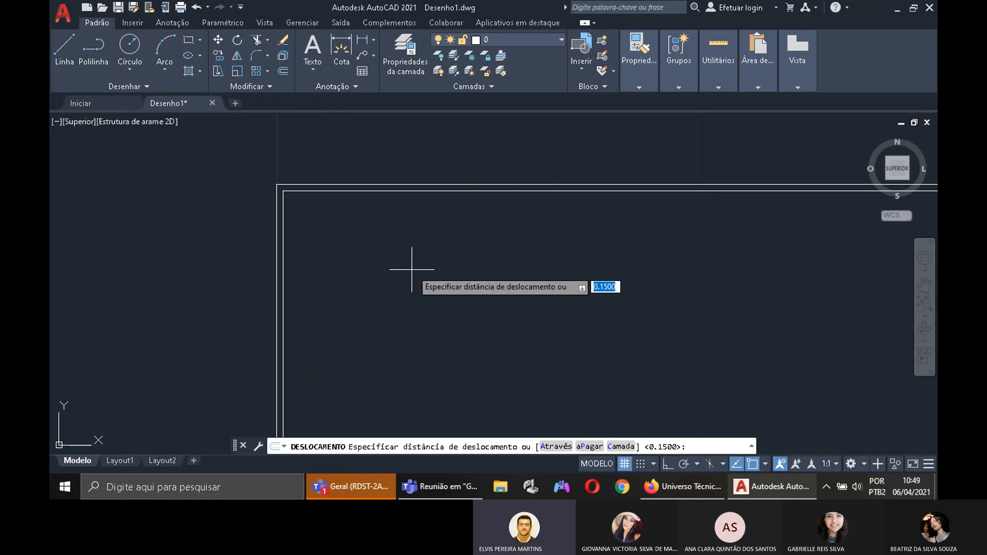
type("5")
key("Return")
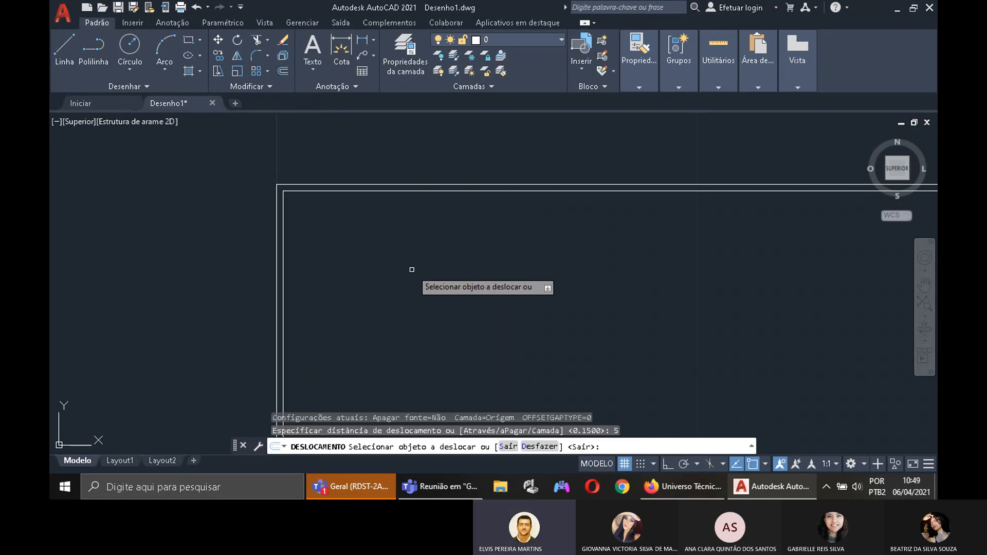
left_click(283, 221)
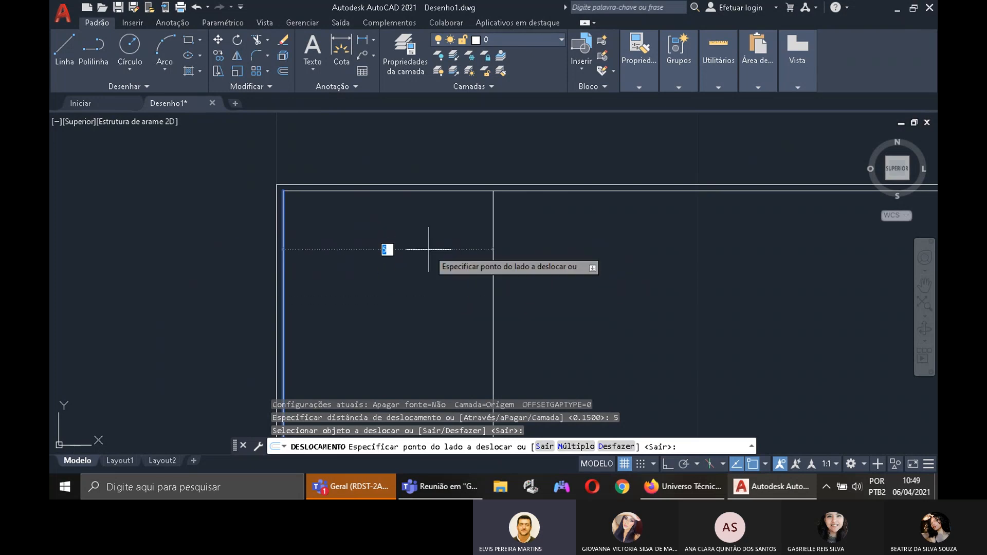
left_click(434, 287)
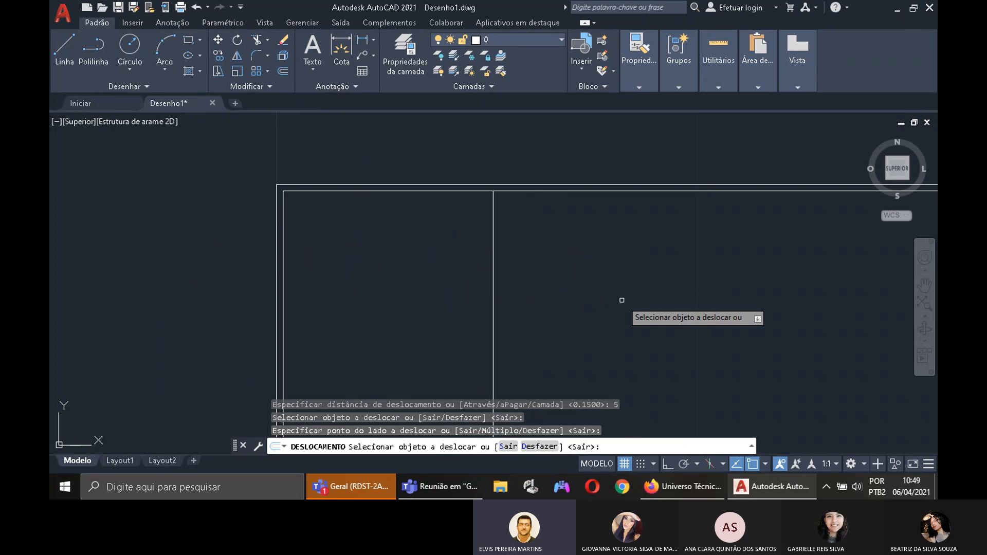
left_click(924, 304)
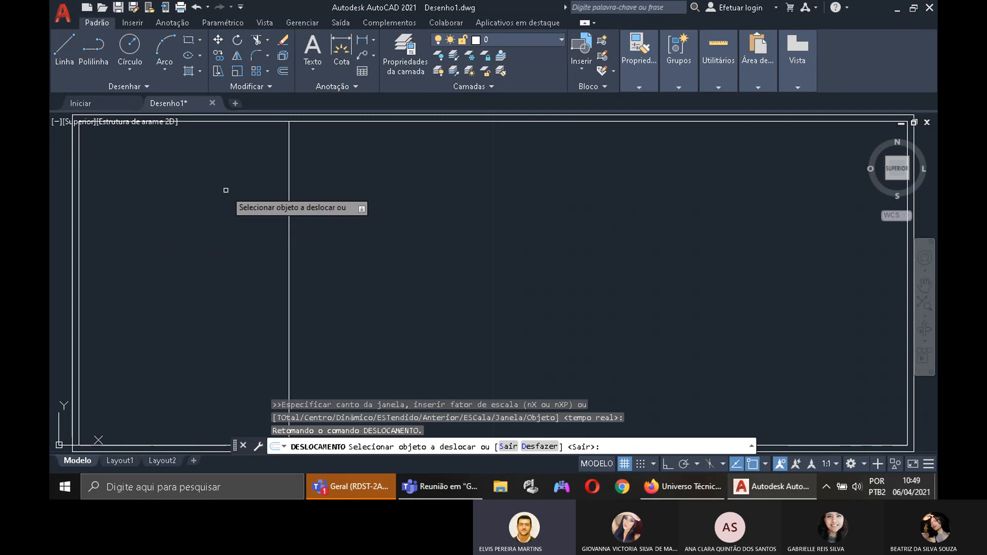
key("Escape")
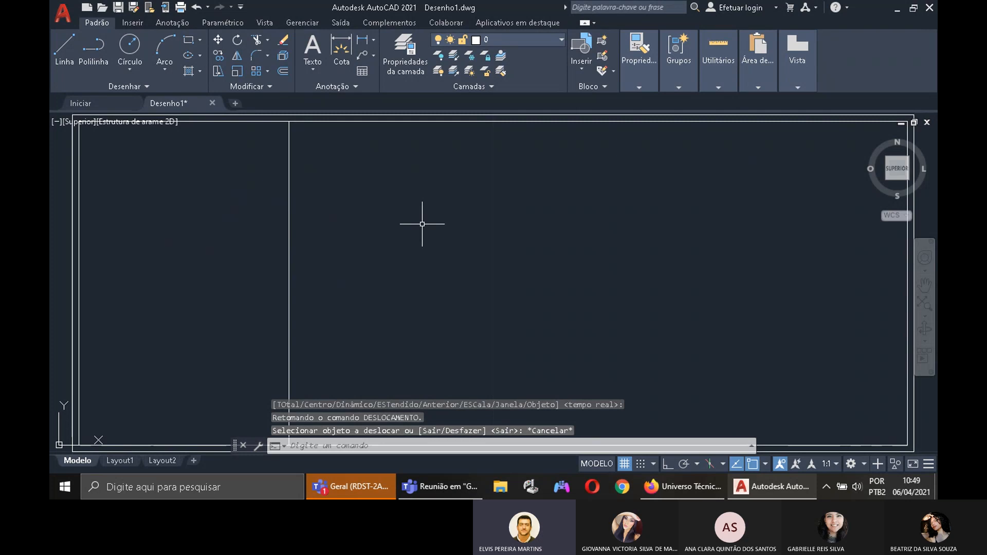
Step: Offset the first partition line 0.15 to the right to form the wall between sala and quarto
left_click(282, 72)
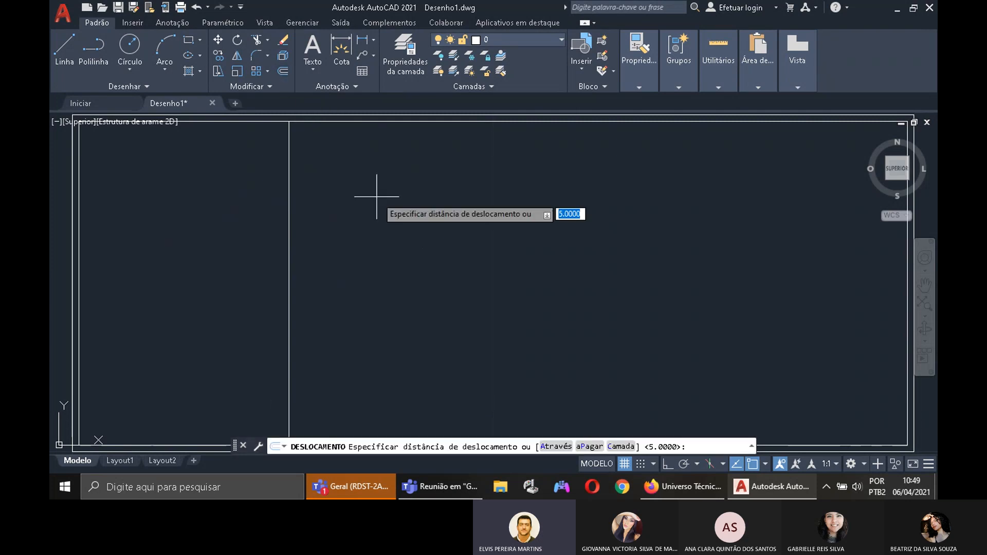
type("0.15")
key("Return")
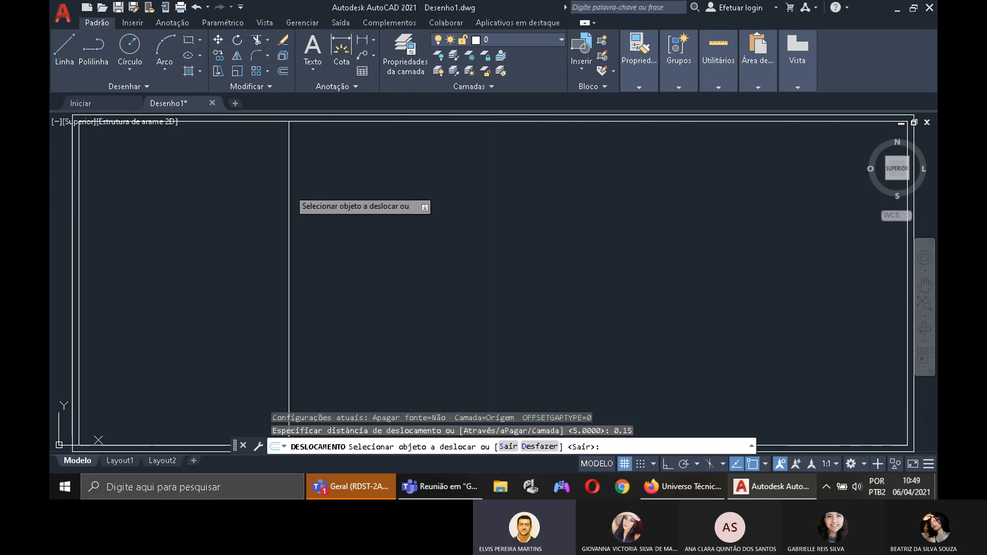
left_click(290, 188)
left_click(312, 188)
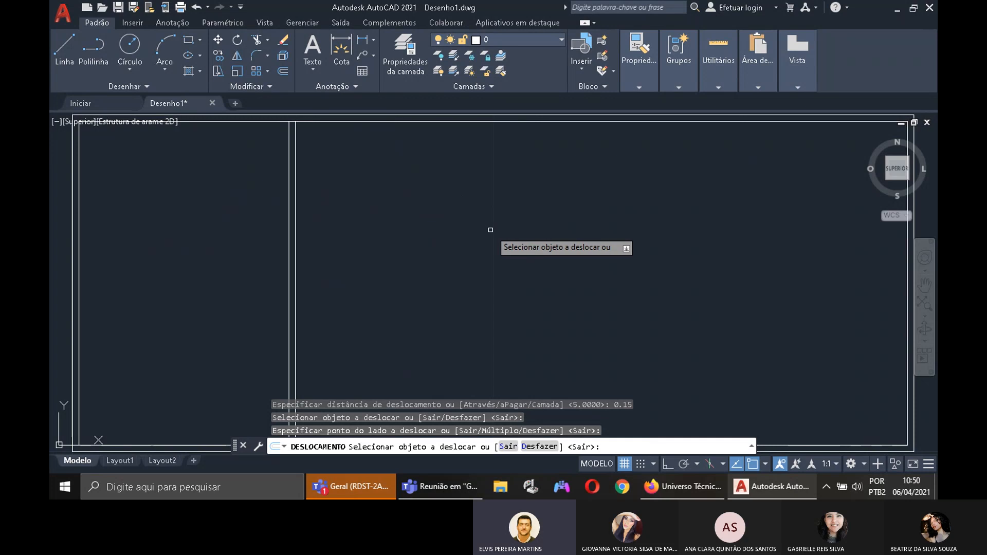
key("Escape")
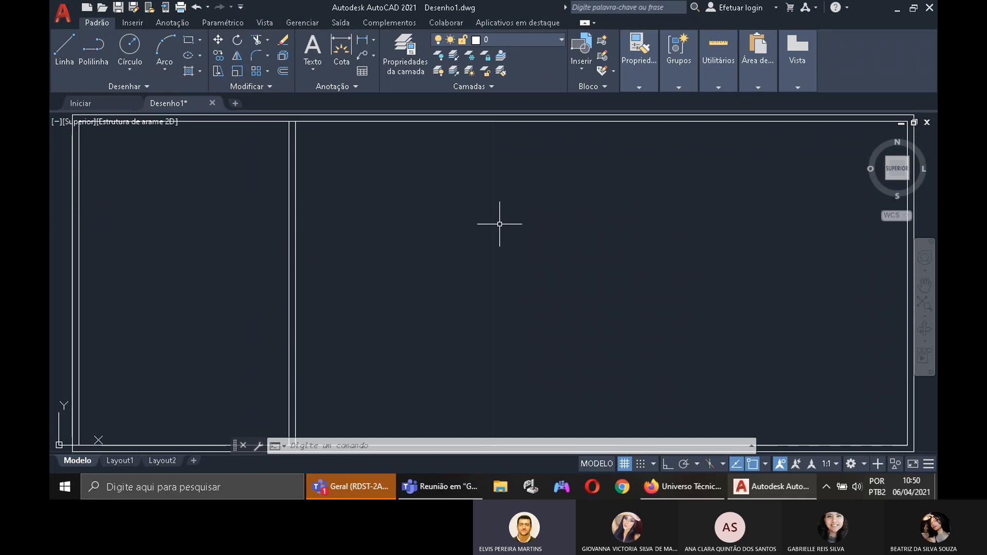
Step: Check the quarto width on the Firefox plan and, back in AutoCAD, offset the first partition's right-hand line 5 to the right
left_click(684, 479)
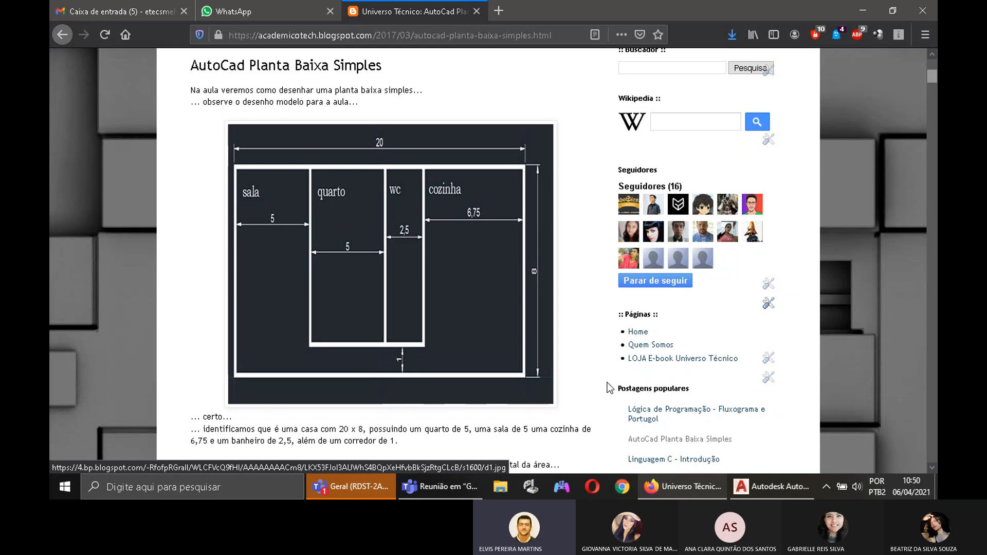
left_click(778, 488)
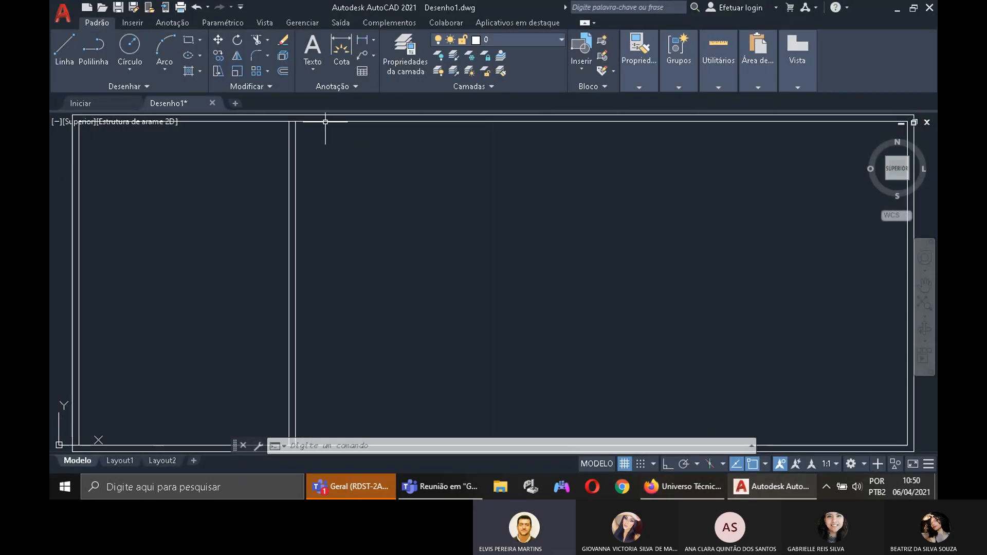
left_click(283, 71)
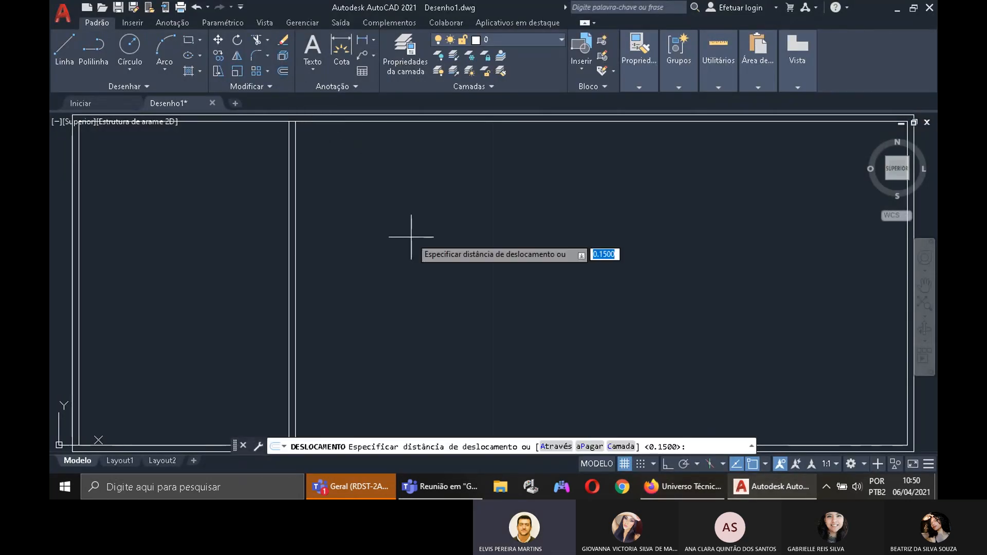
type("5")
key("Return")
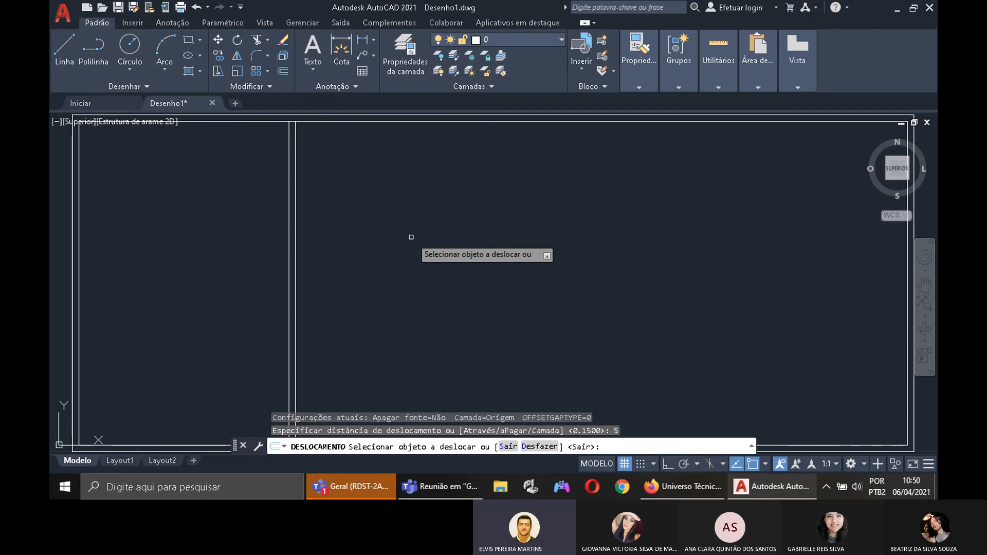
left_click(297, 215)
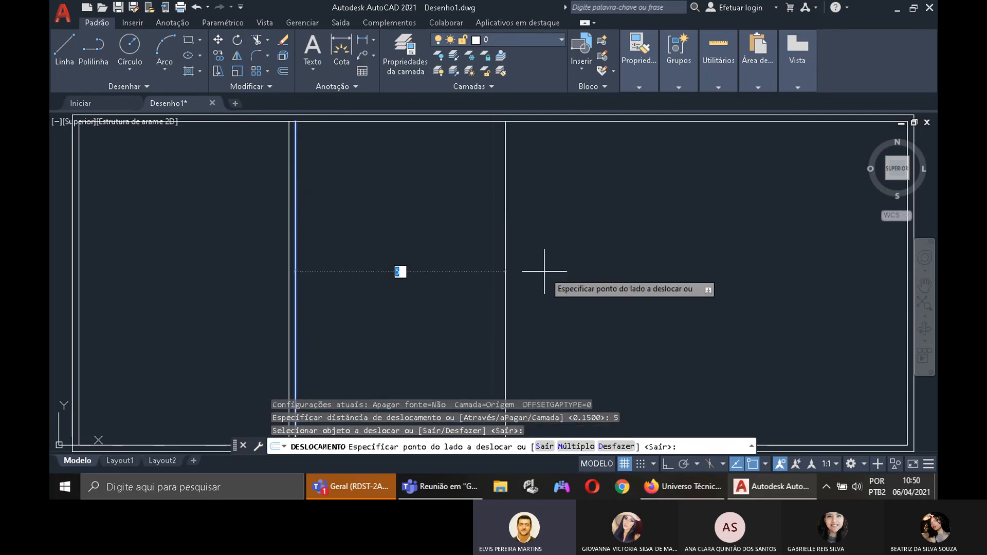
left_click(594, 252)
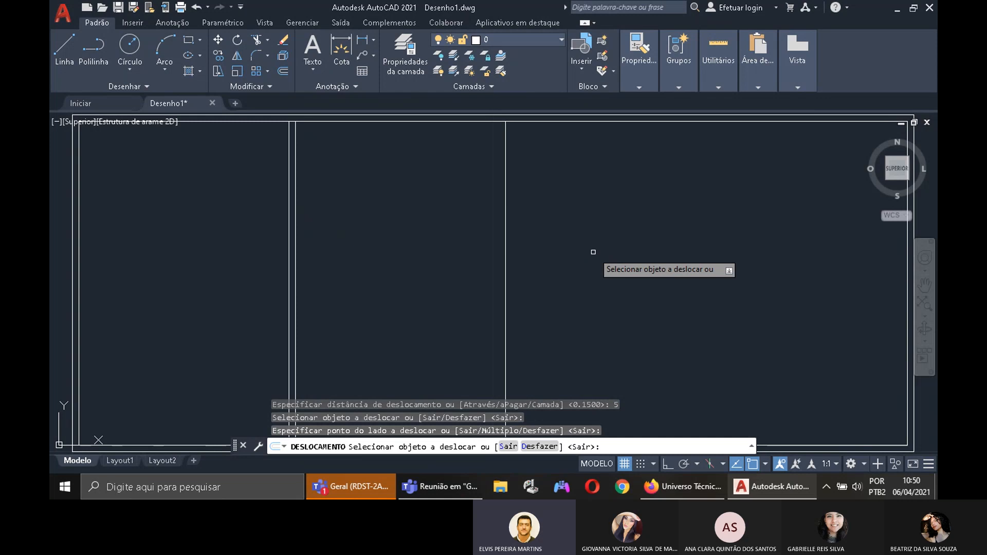
key("Escape")
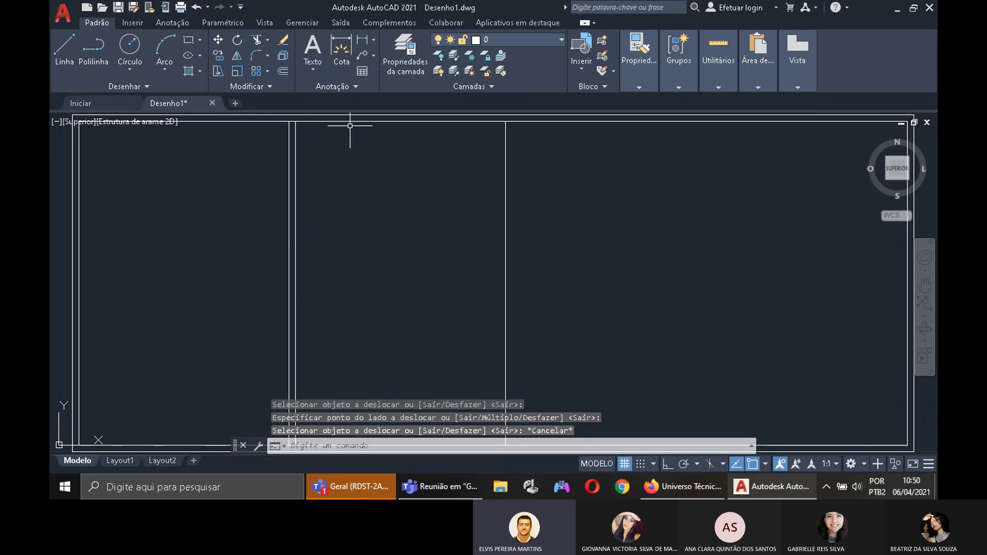
Step: Offset the second partition line 0.15 to the right to form the wall between quarto and wc
left_click(283, 72)
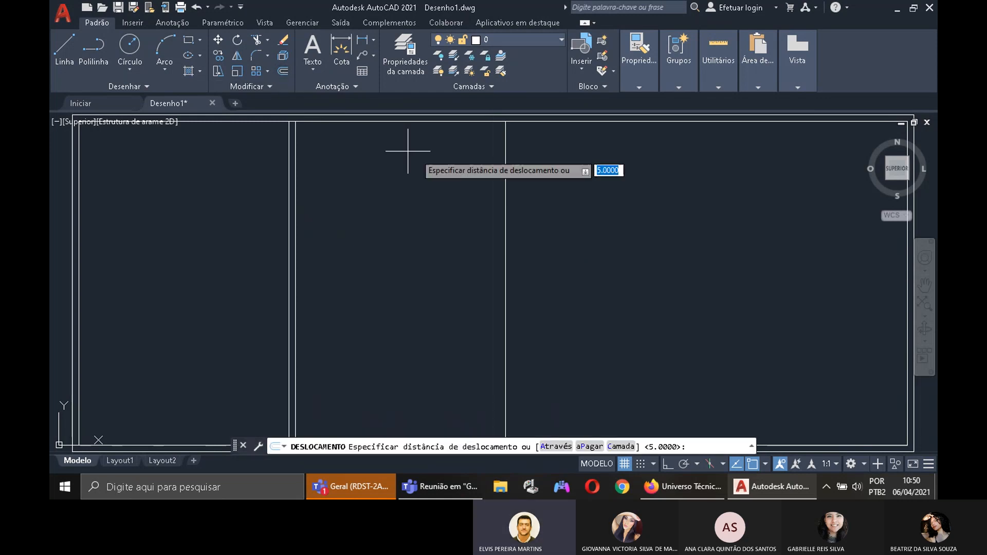
type("0.")
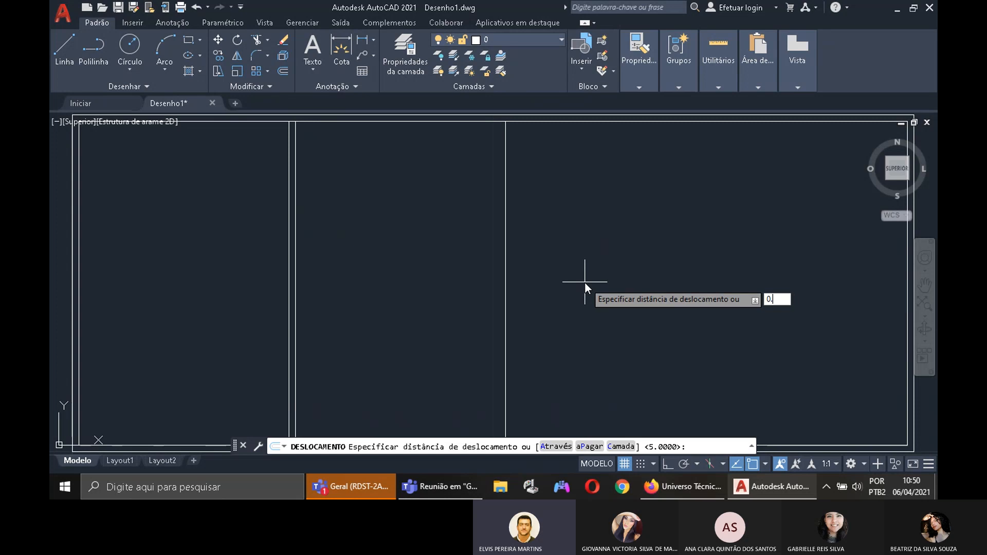
type("15")
key("Return")
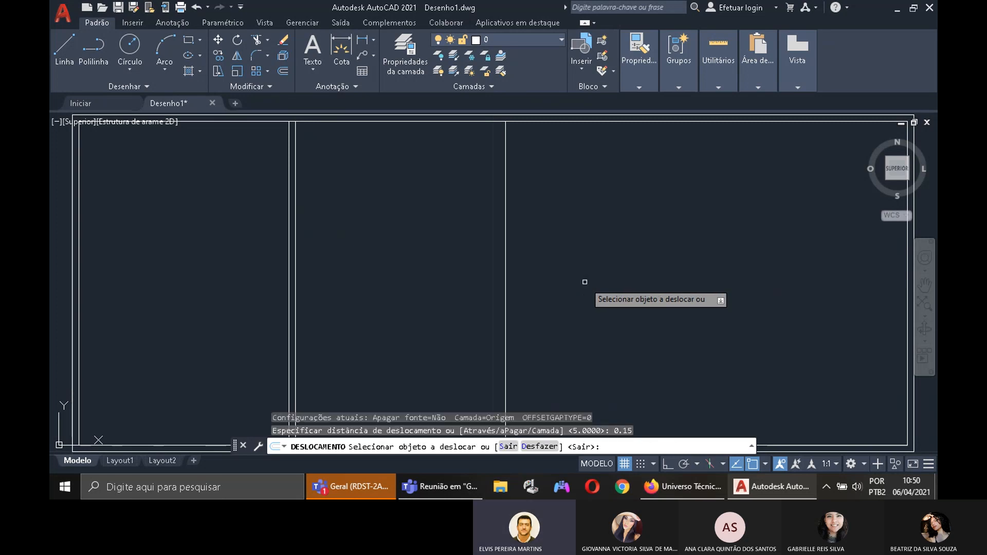
left_click(506, 219)
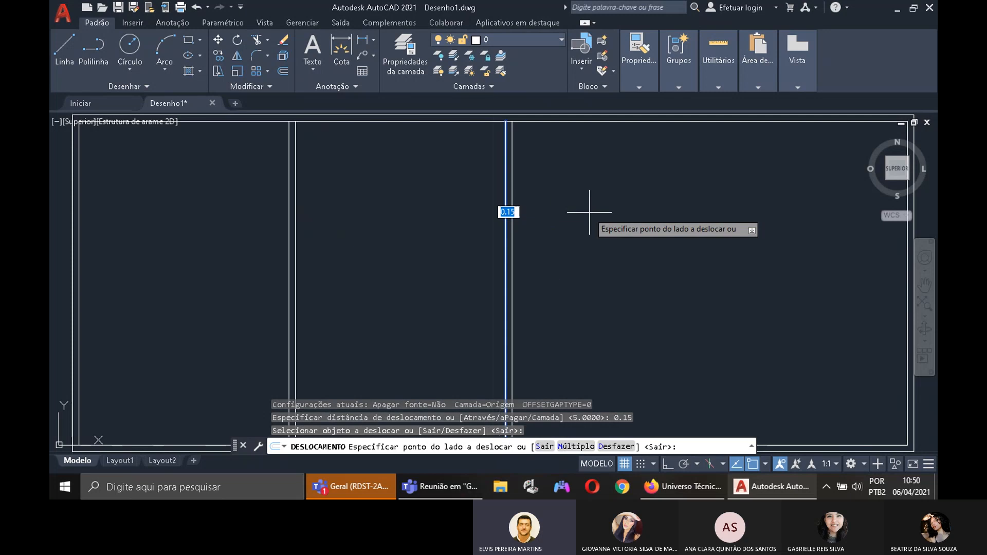
left_click(608, 239)
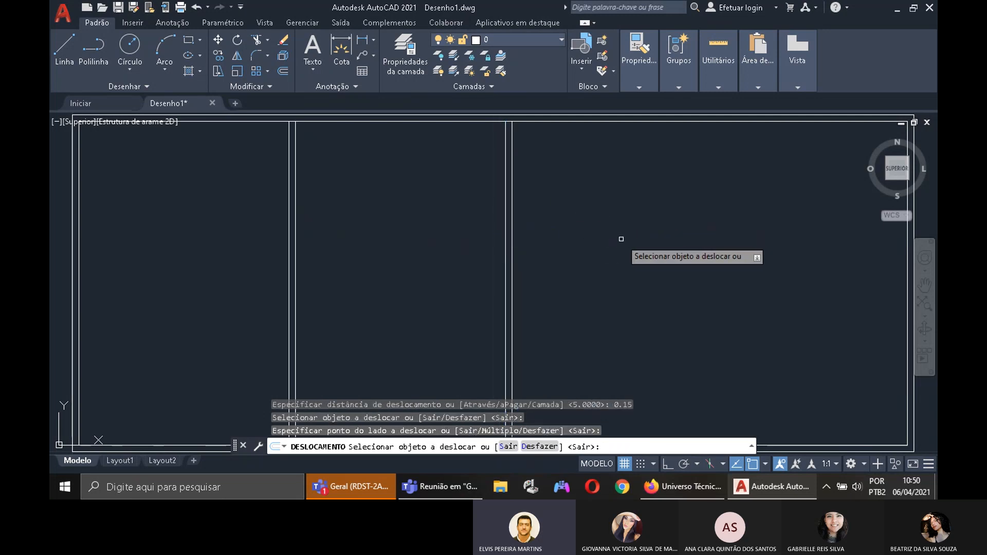
key("Escape")
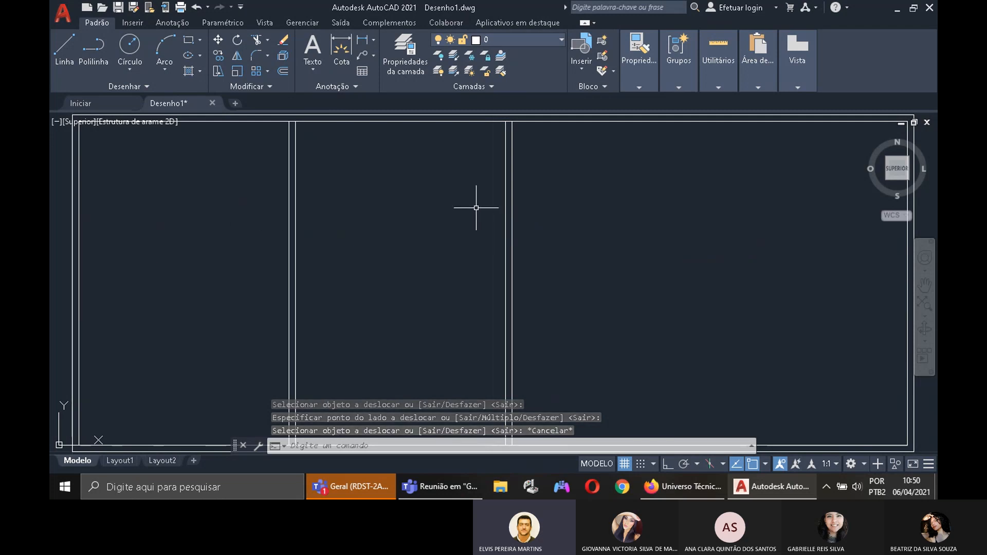
Step: Check the wc width on the Firefox plan and, back in AutoCAD, offset the second partition's right-hand line 2.5 to the right
left_click(683, 487)
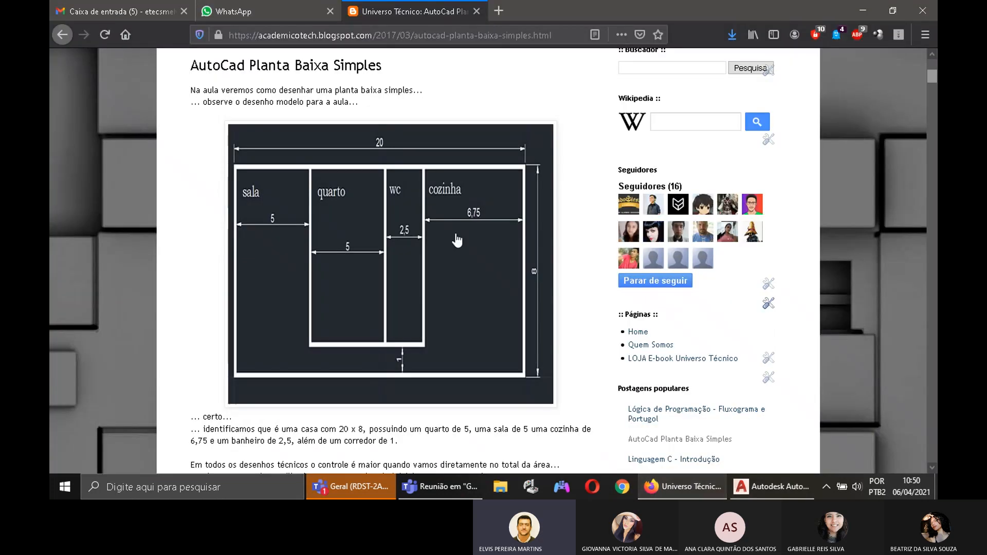
left_click(761, 486)
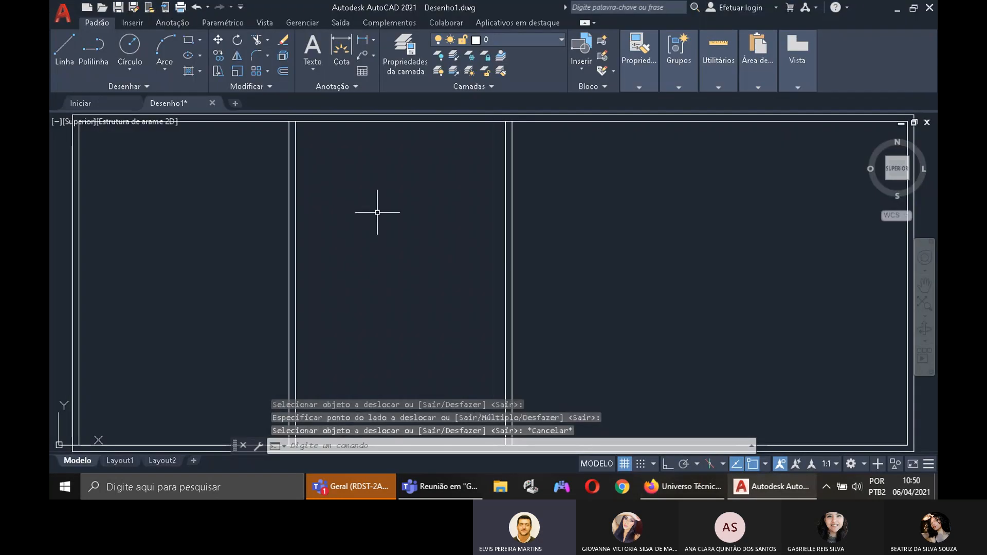
left_click(283, 71)
type("2.5")
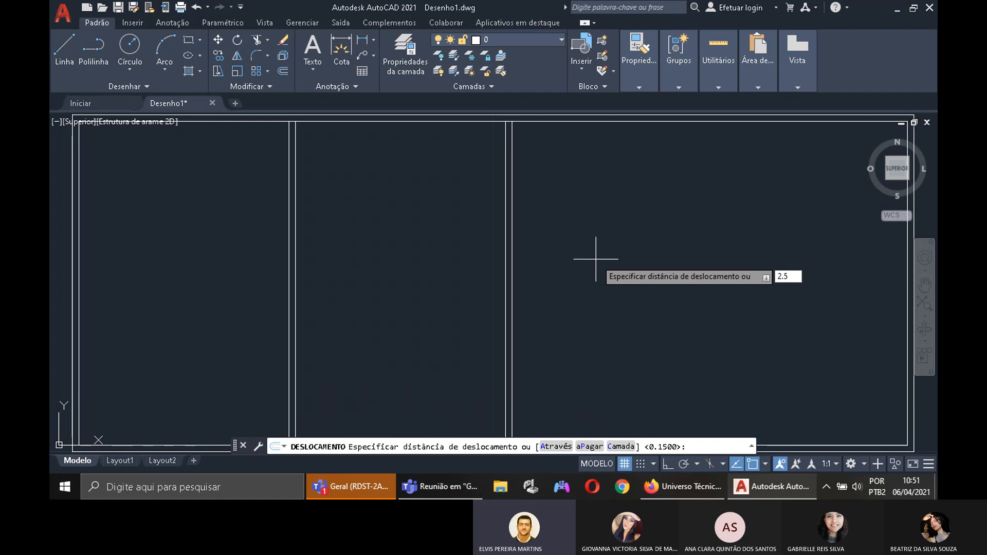
key("Return")
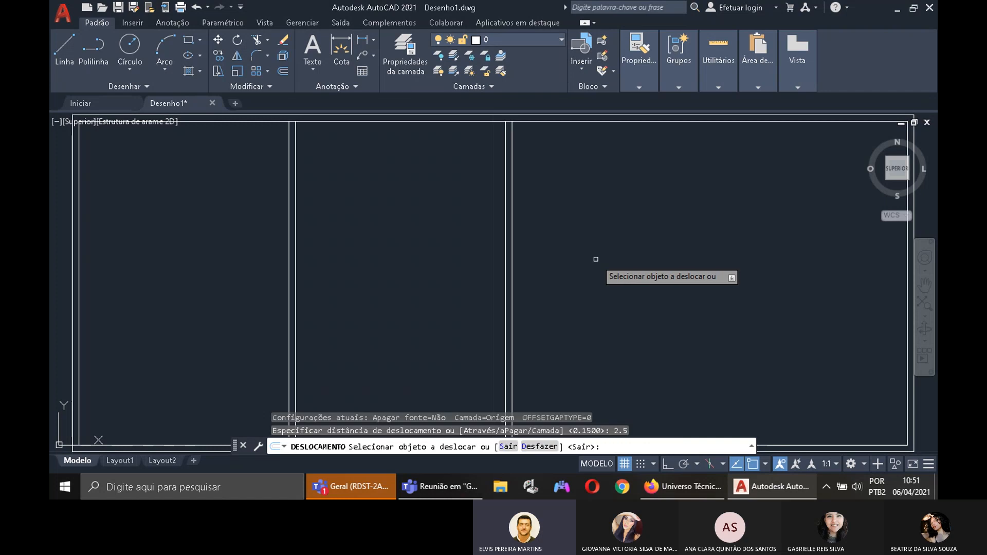
left_click(512, 221)
left_click(652, 220)
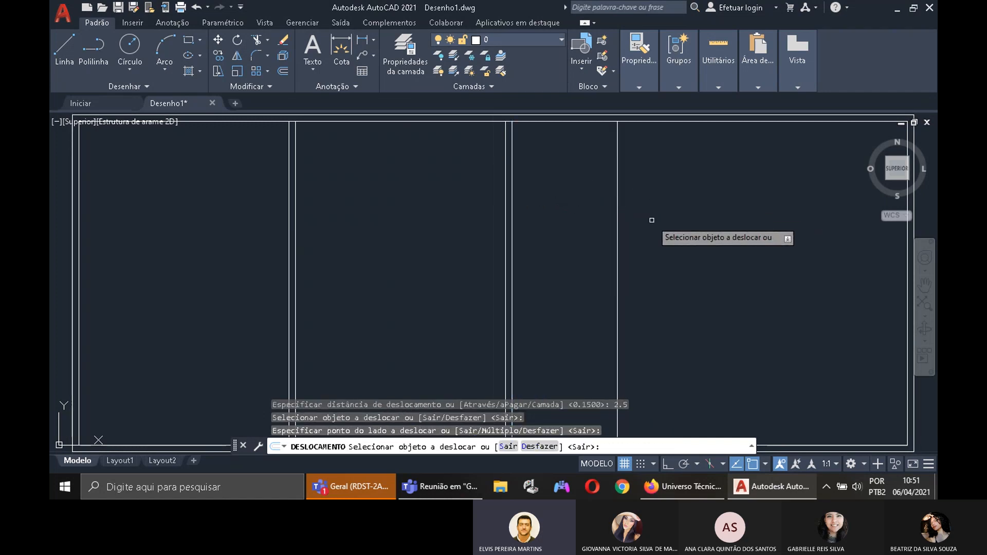
key("Return")
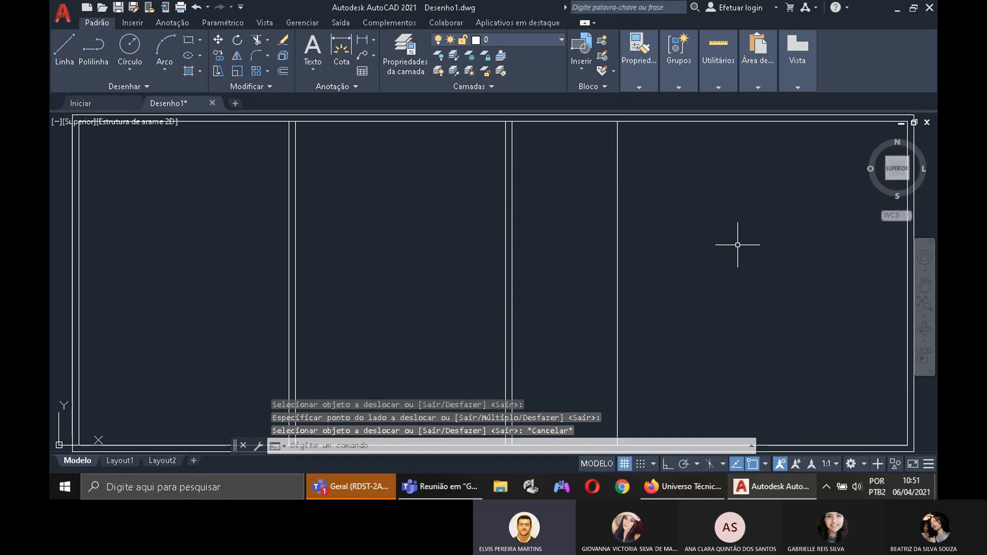
Step: Offset the third partition line 0.15 to the right to form the wall between wc and cozinha
left_click(284, 73)
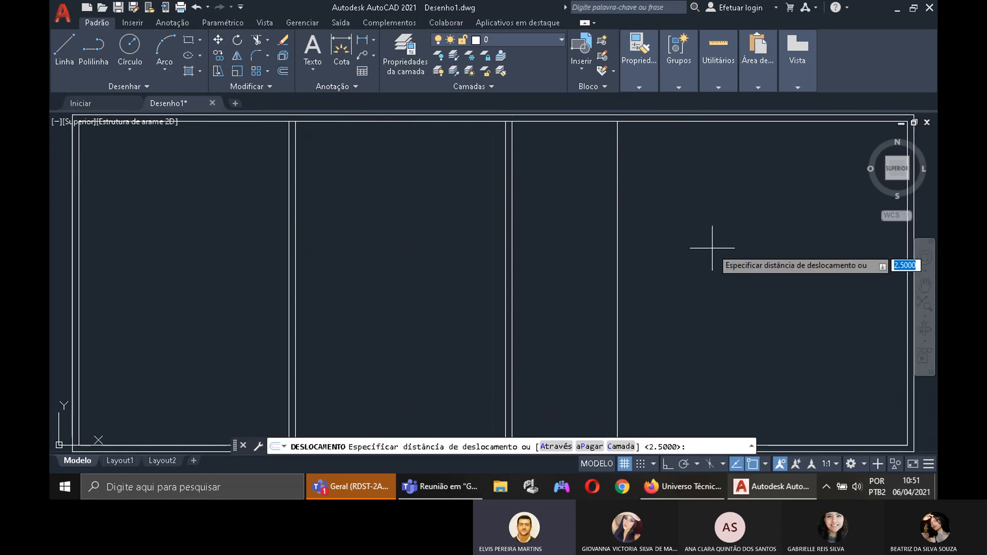
type("0.15")
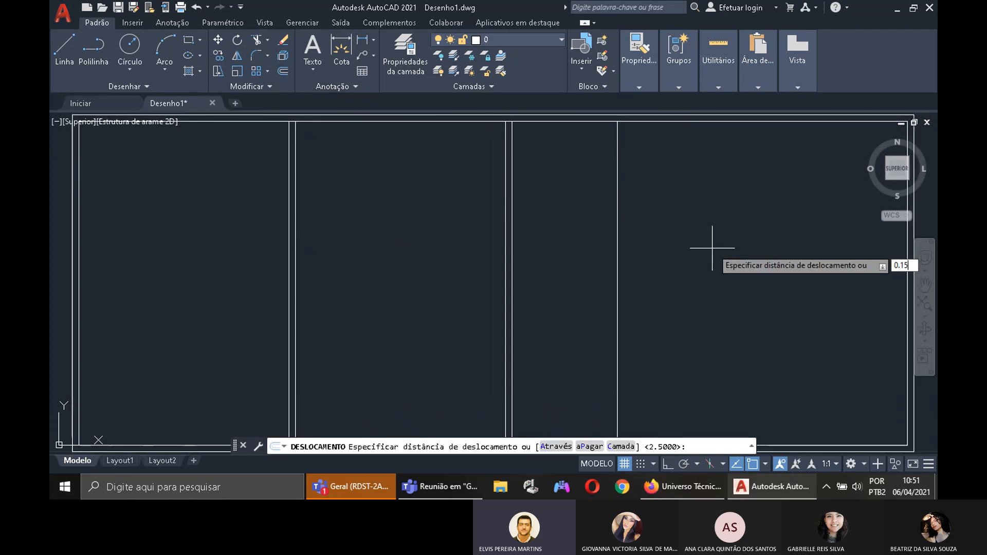
key("Return")
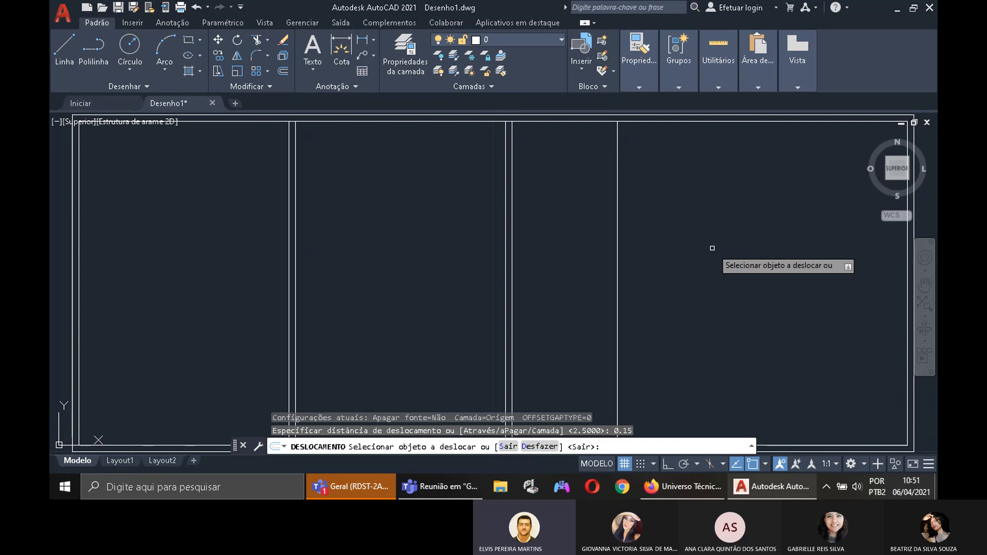
left_click(618, 210)
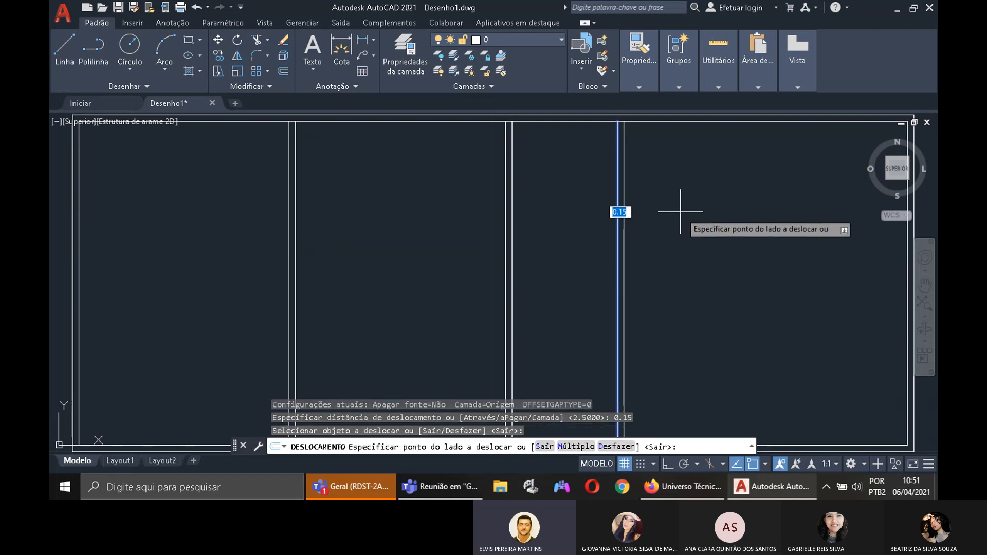
left_click(682, 212)
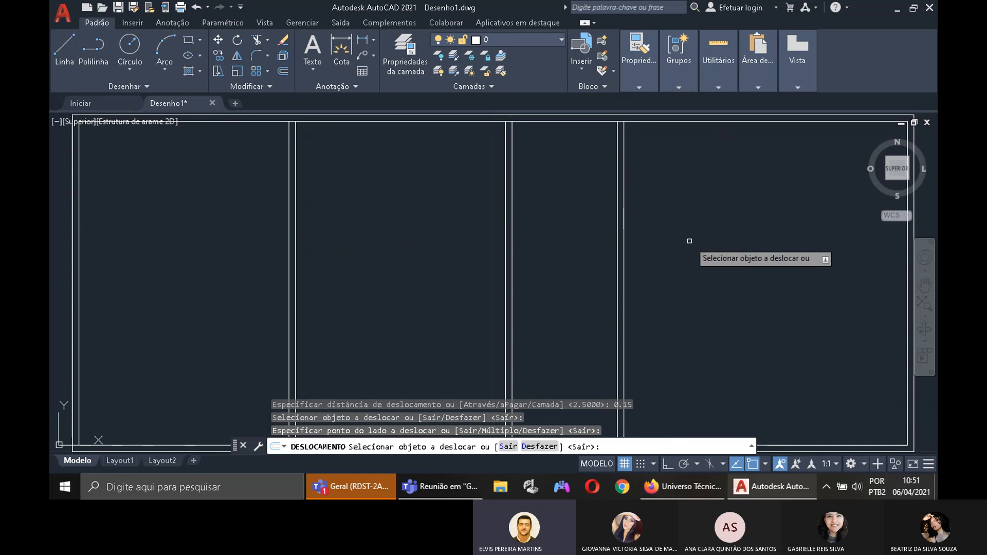
key("Escape")
Step: Offset the inner line of the lower exterior wall 1 upward to mark the corridor width
left_click(925, 285)
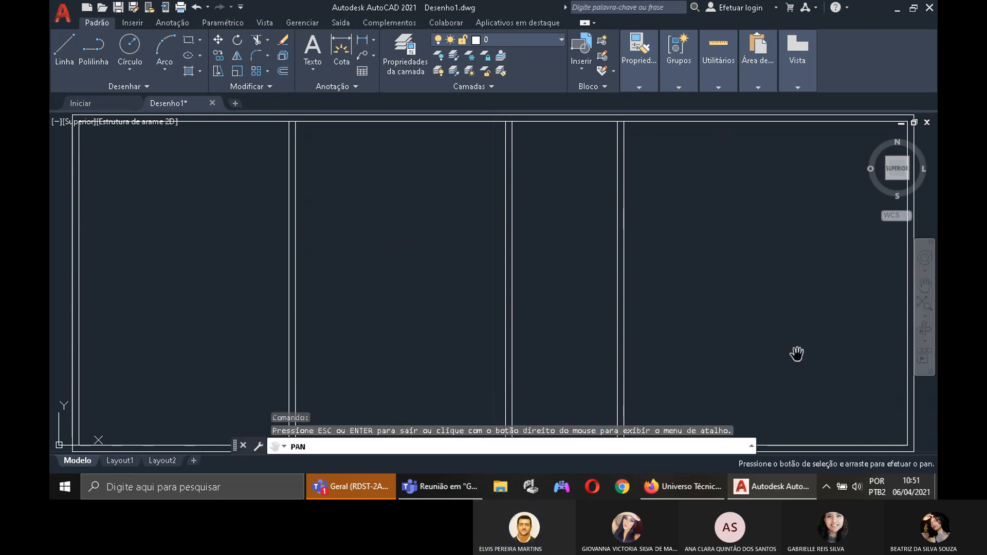
mouse_move(796, 353)
left_mouse_down()
mouse_move(754, 307)
mouse_move(763, 262)
left_mouse_up()
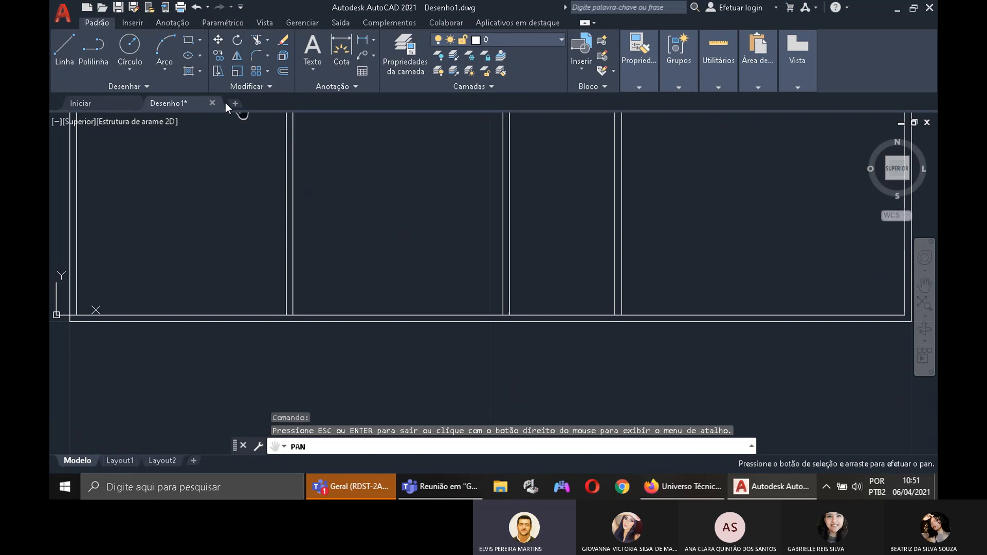
left_click(283, 71)
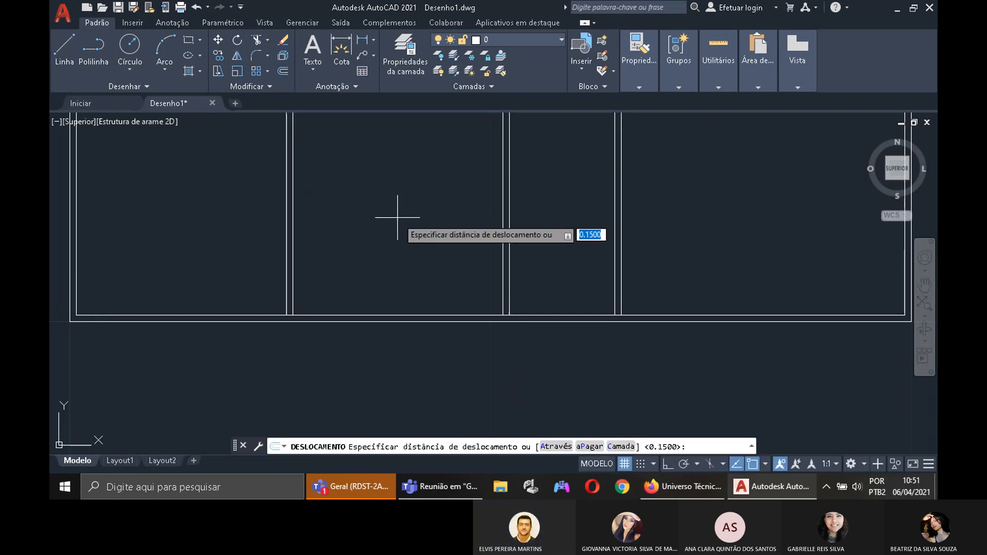
type("1")
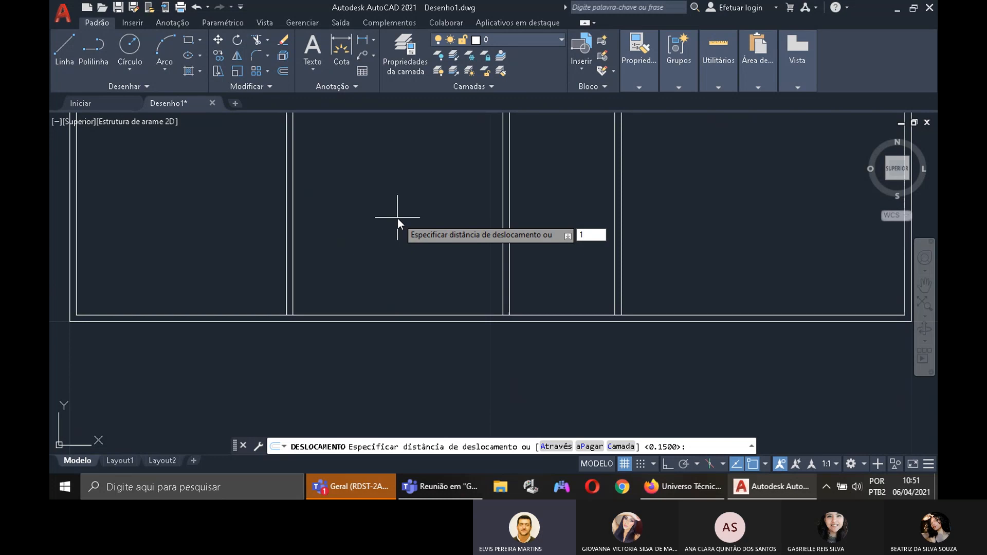
key("Return")
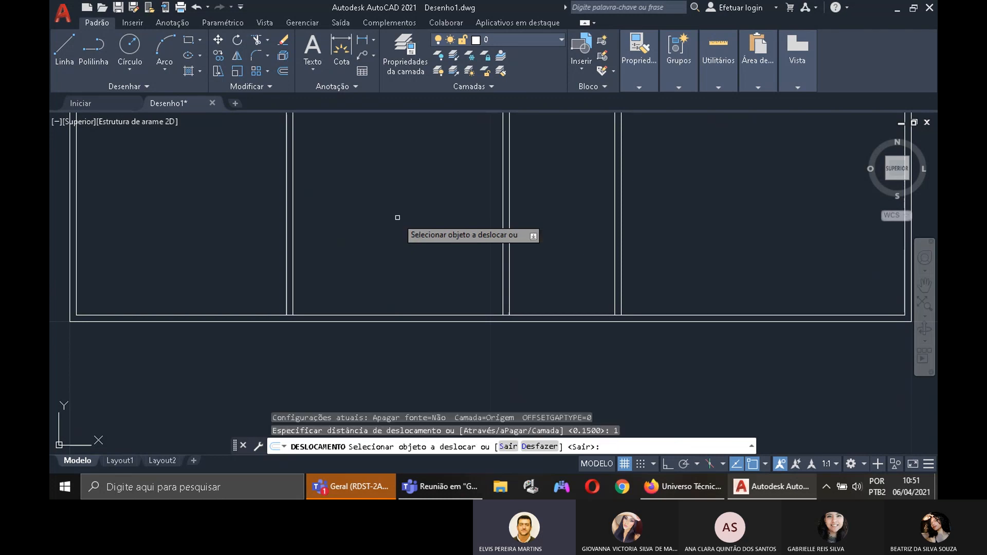
left_click(397, 314)
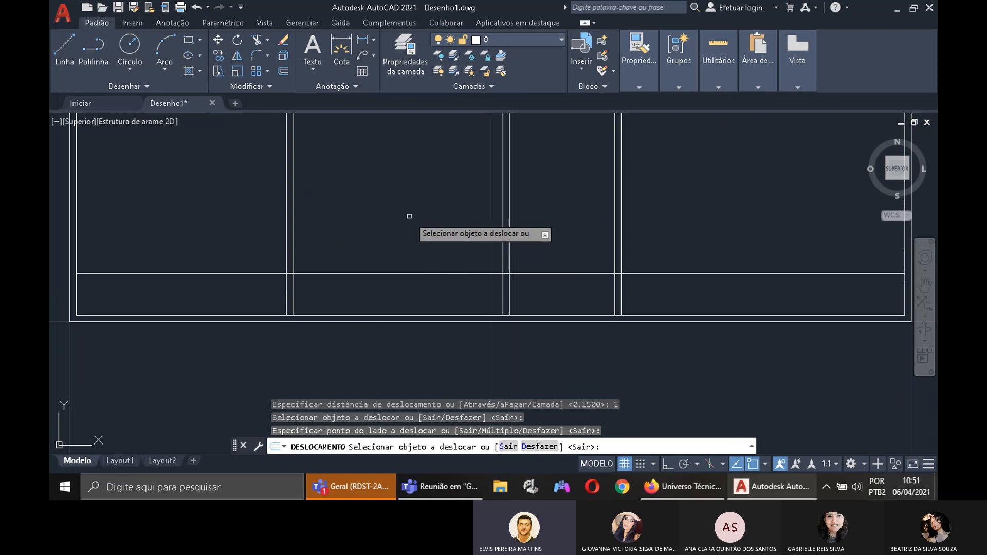
Step: Offset the horizontal corridor line 0.15 upward to form the corridor wall
left_click(286, 75)
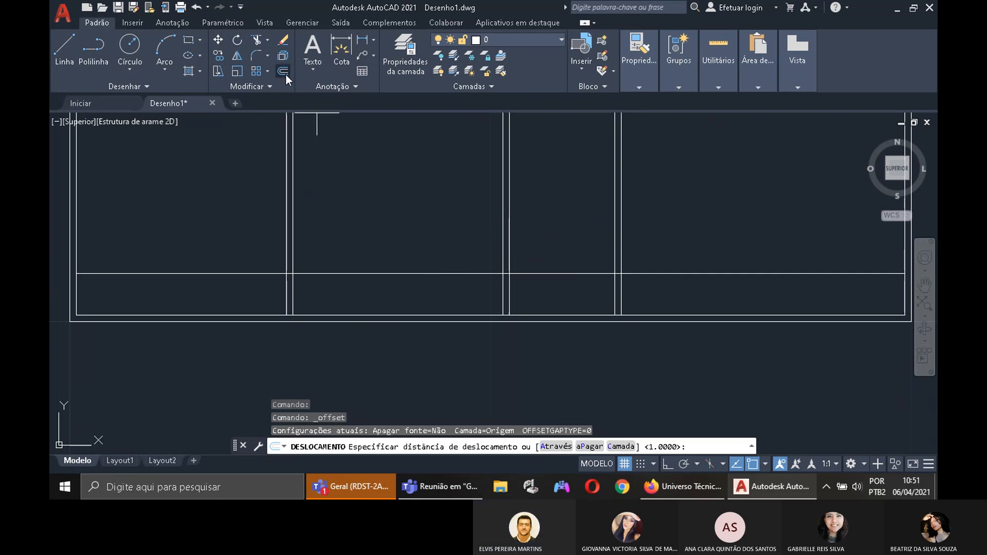
type("0.15")
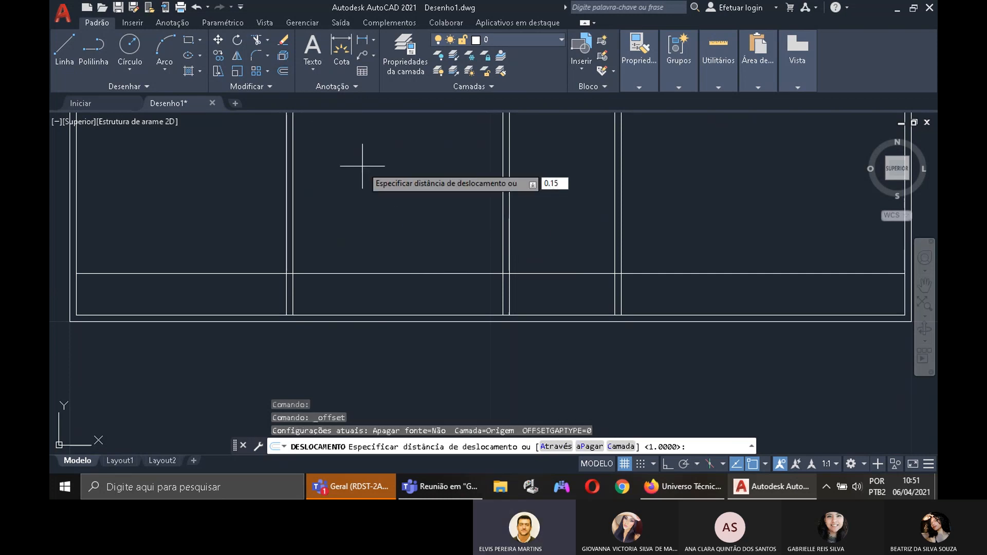
key("Return")
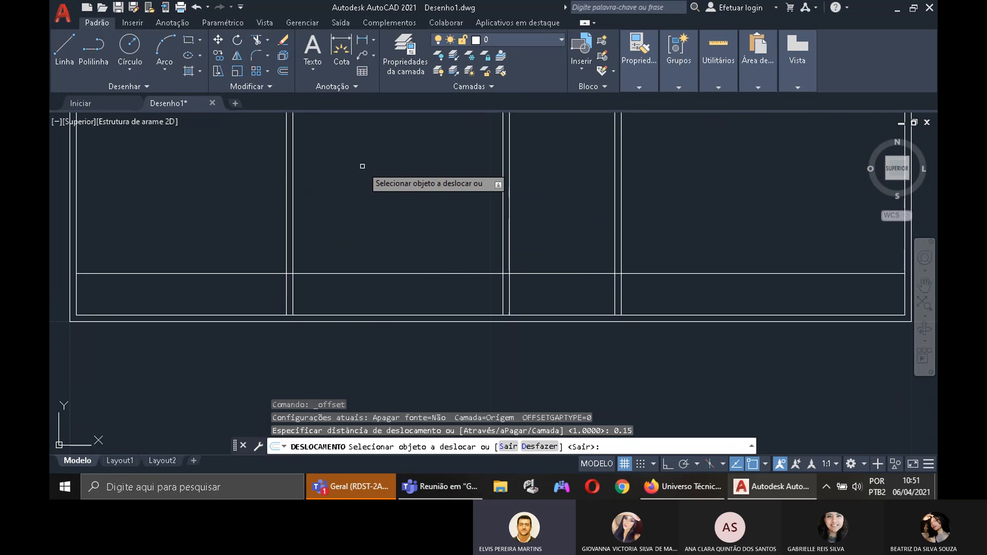
left_click(368, 274)
left_click(378, 201)
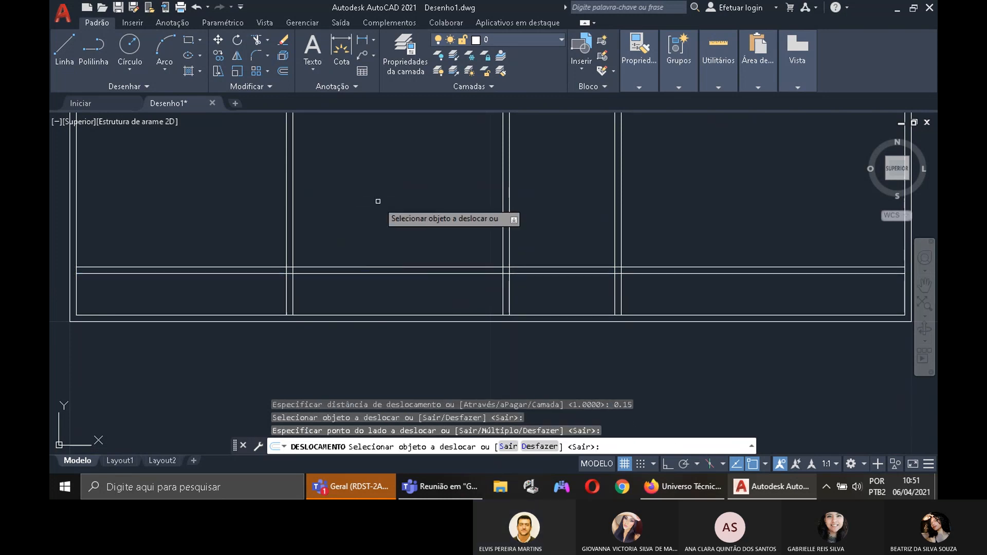
key("Escape")
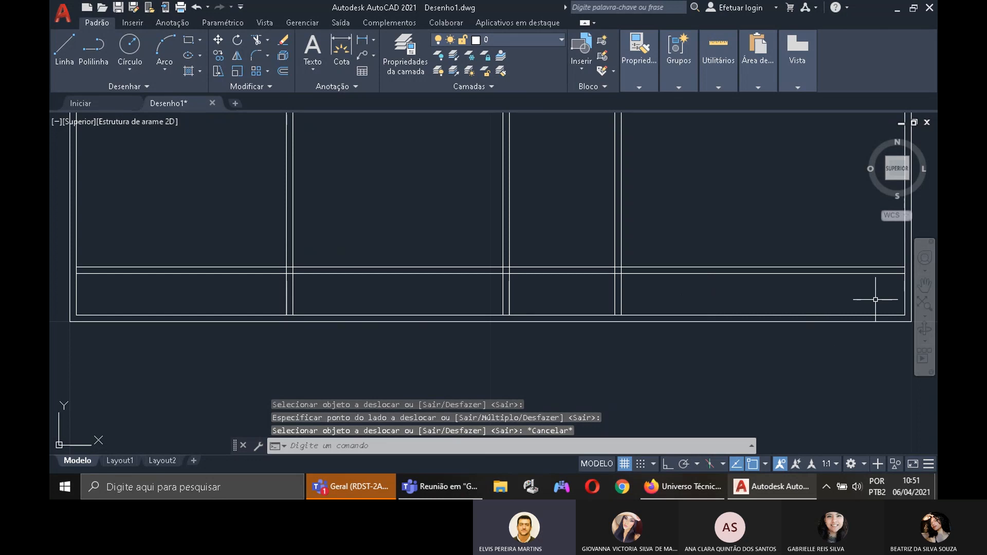
Step: Check the room layout on the Firefox plan and, back in AutoCAD, trim the corridor wall inside the sala and the first two partitions below it
left_click(923, 316)
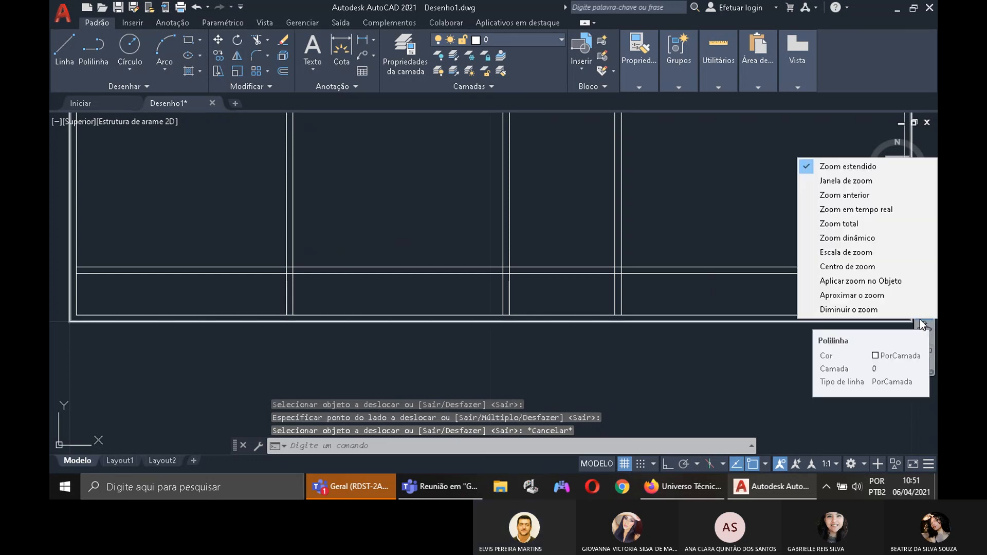
left_click(890, 309)
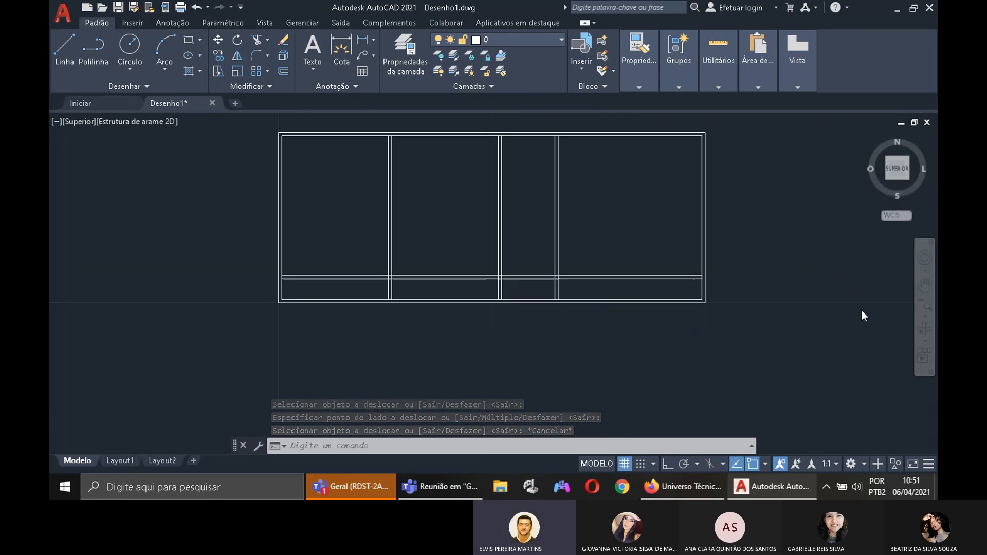
left_click(924, 286)
mouse_move(740, 211)
left_mouse_down()
mouse_move(740, 262)
mouse_move(750, 267)
left_mouse_up()
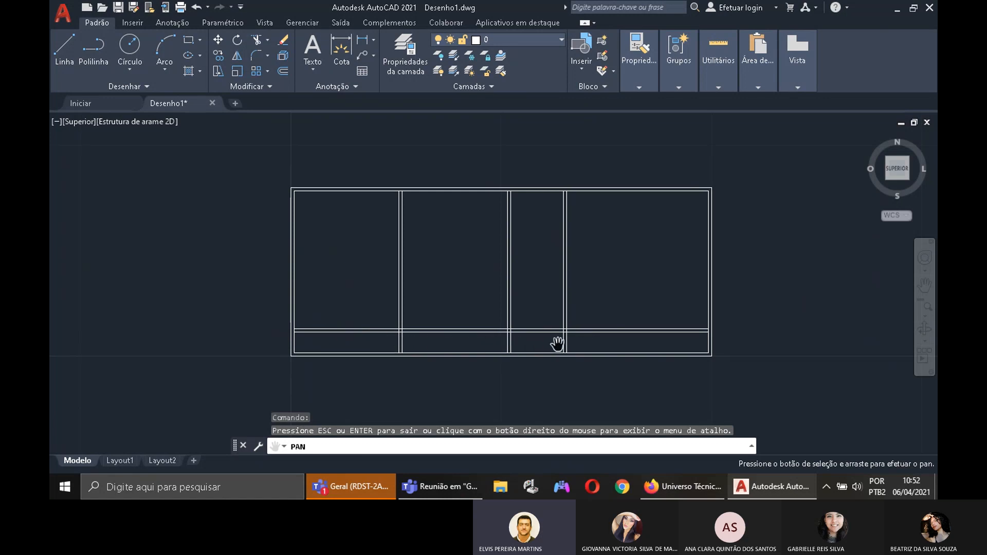
left_click(676, 483)
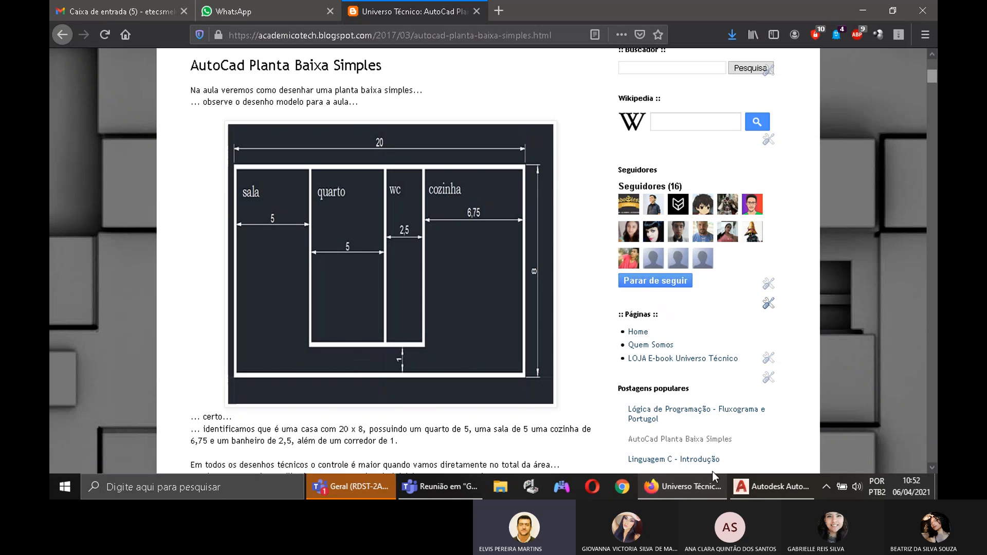
left_click(760, 485)
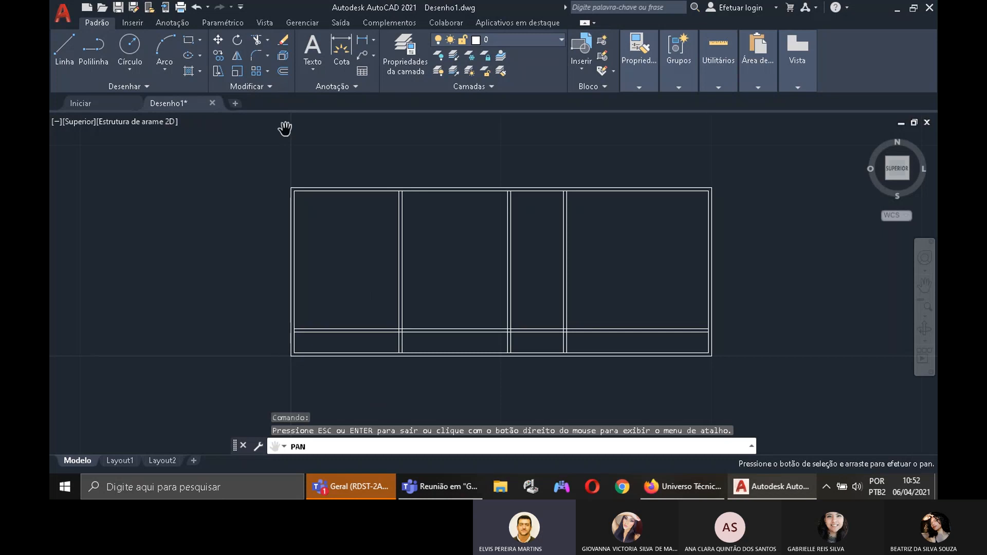
left_click(258, 40)
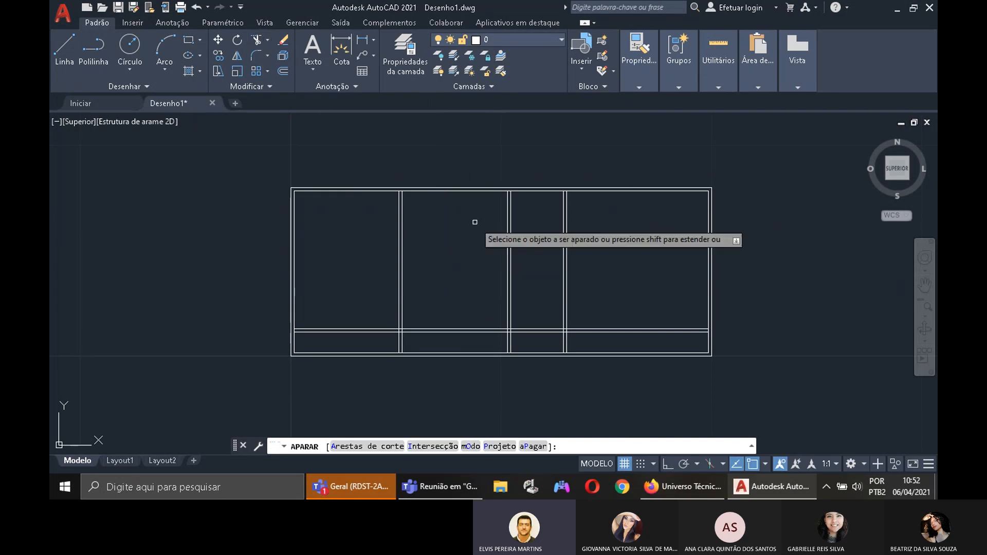
left_click(374, 142)
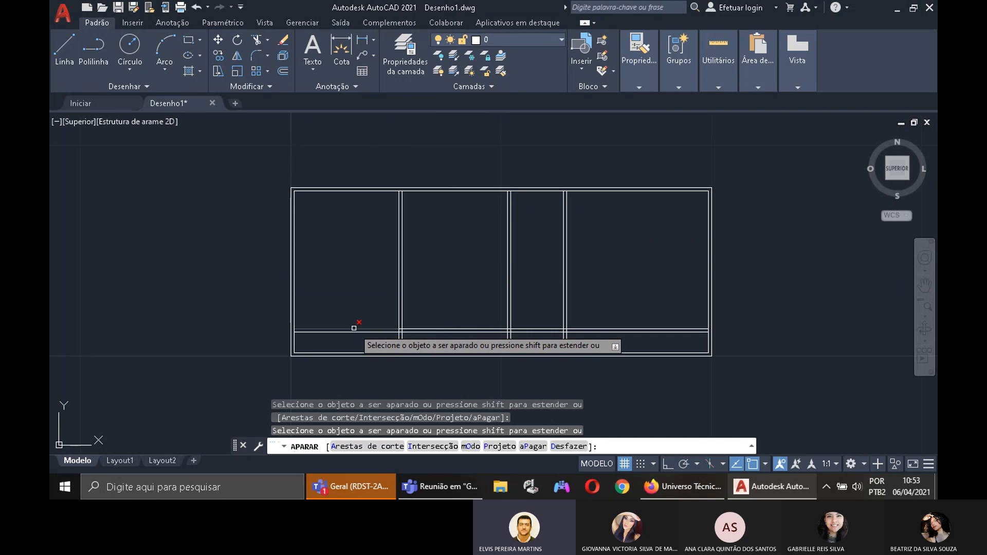
left_click(354, 330)
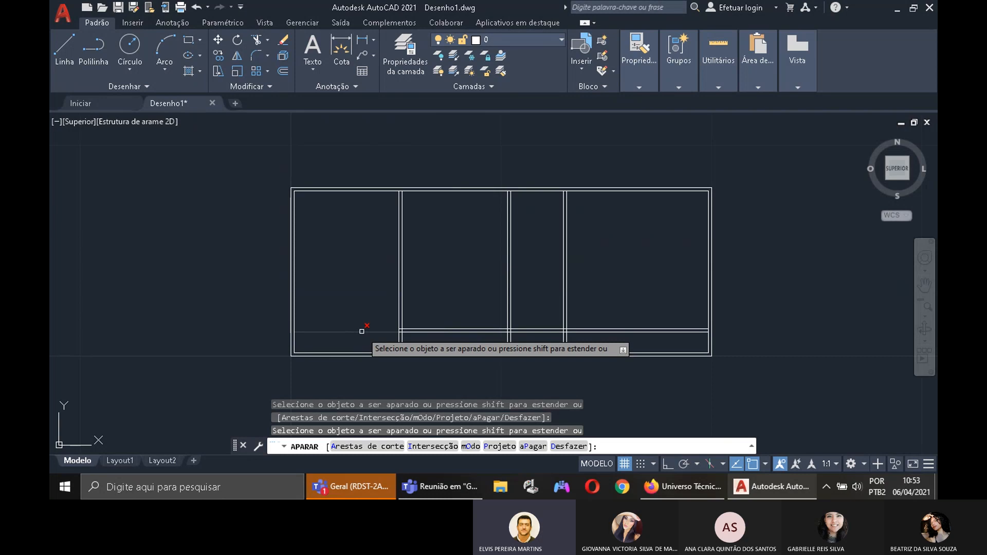
left_click(400, 342)
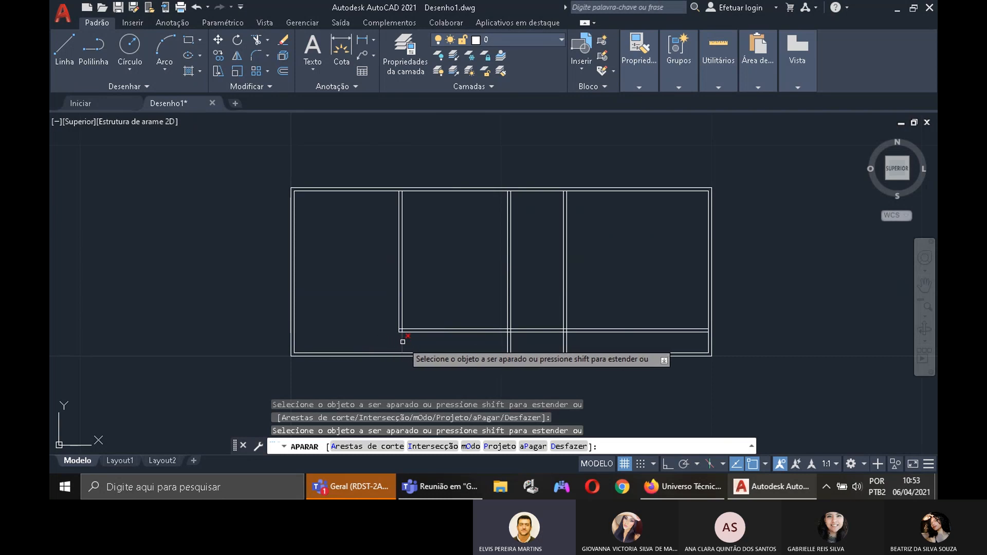
left_click(508, 342)
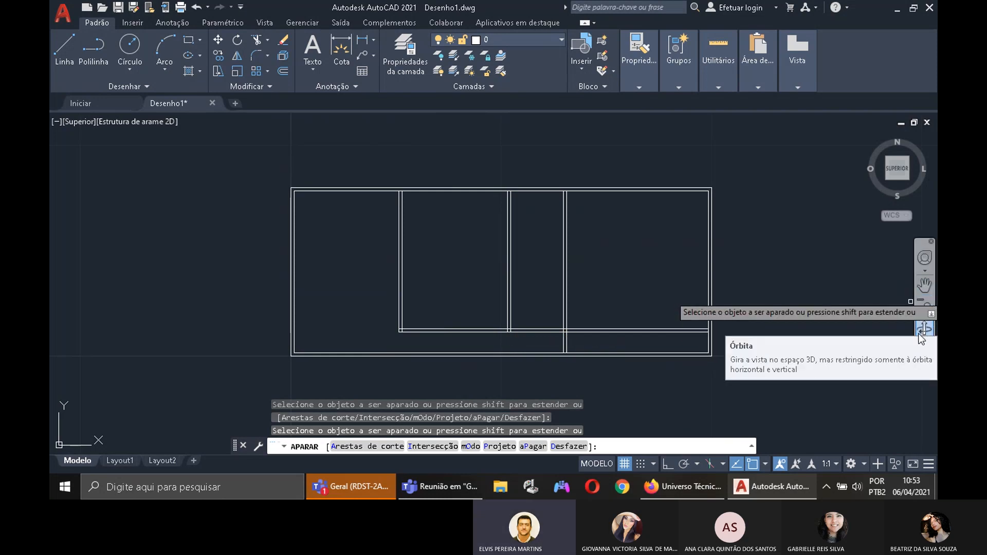
Step: Trim the corridor wall lines inside the cozinha and the third partition's ends that cross the corridor
left_click(924, 316)
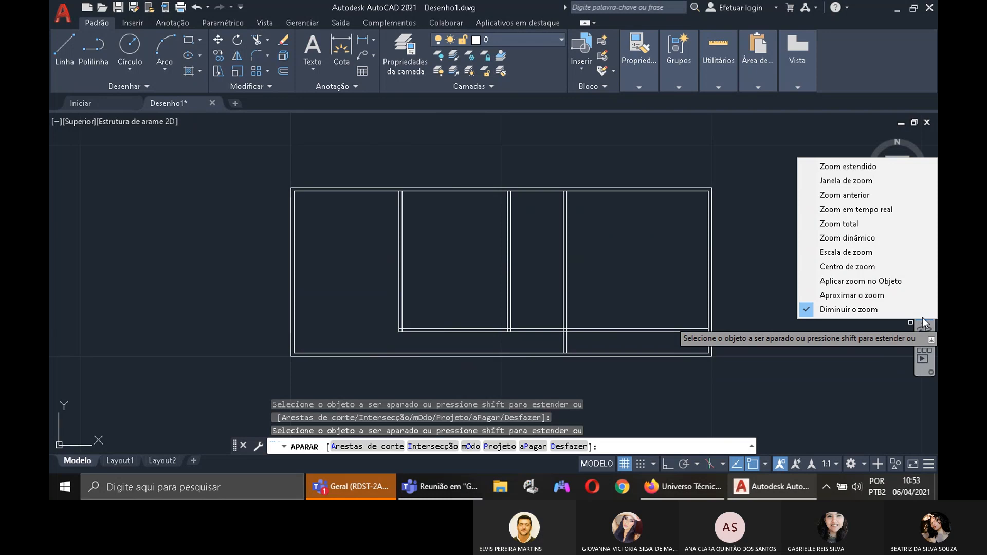
left_click(863, 167)
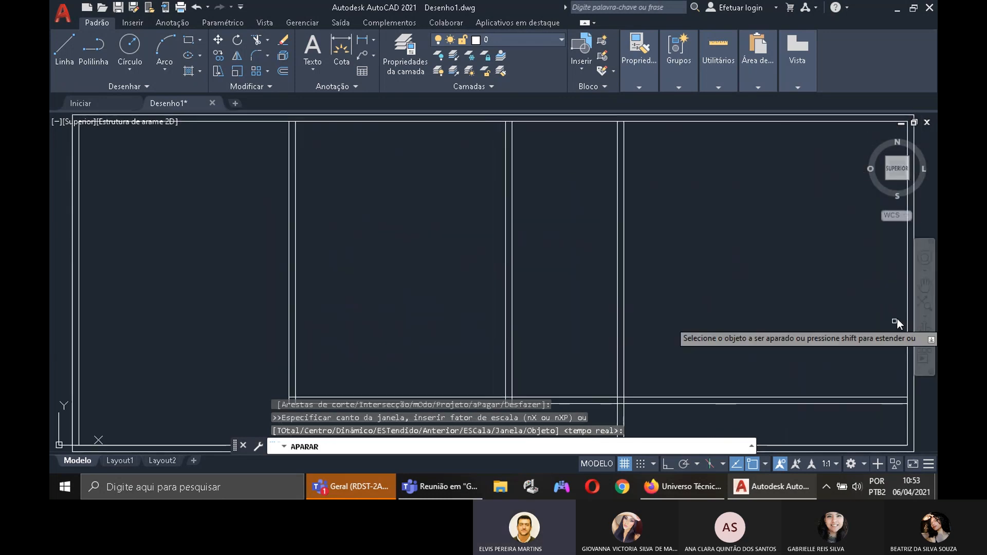
left_click(924, 285)
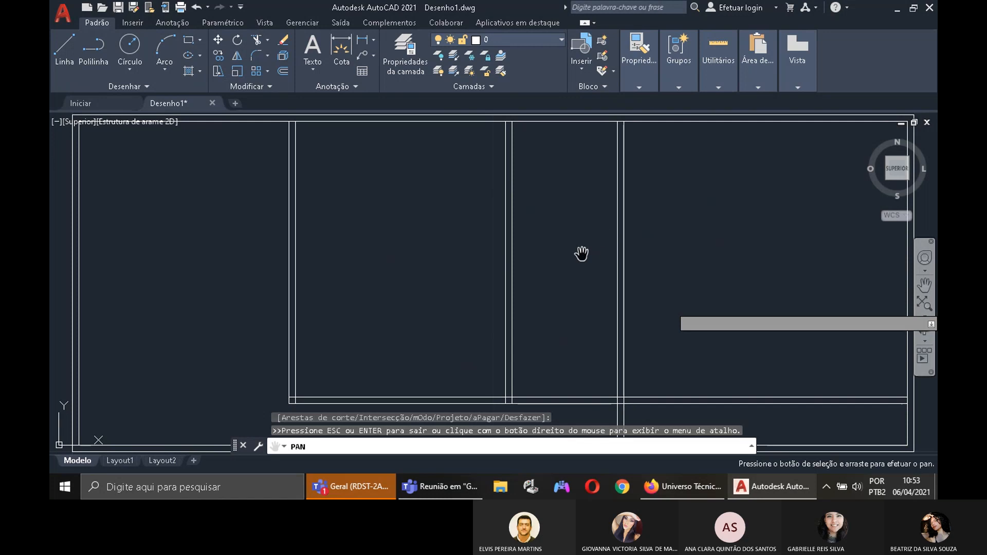
left_click_drag(649, 236, 437, 11)
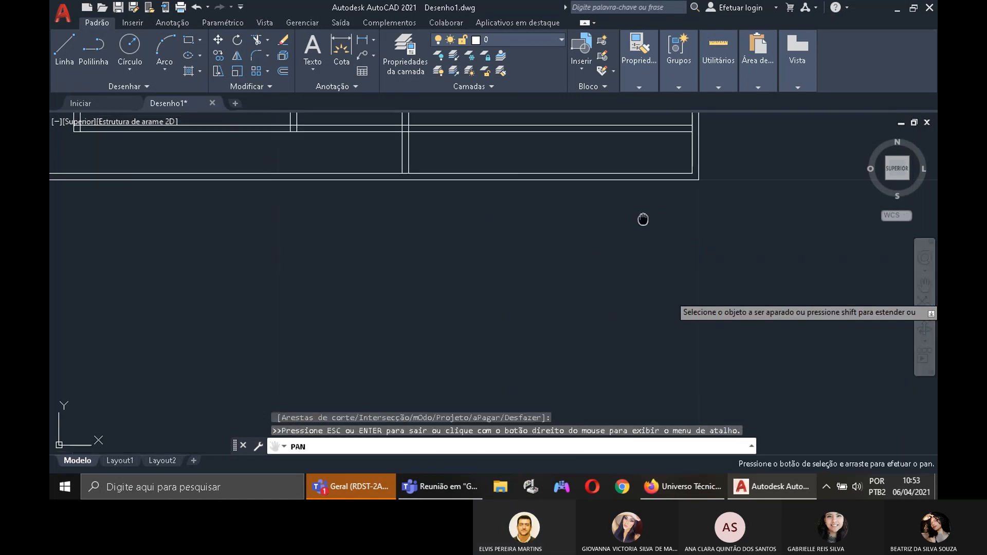
left_click_drag(644, 218, 748, 360)
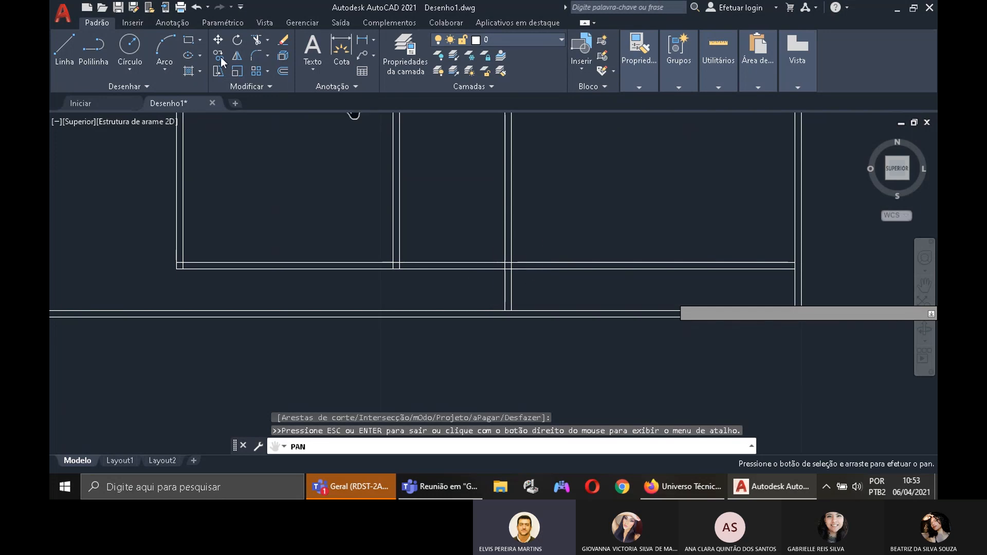
left_click(256, 39)
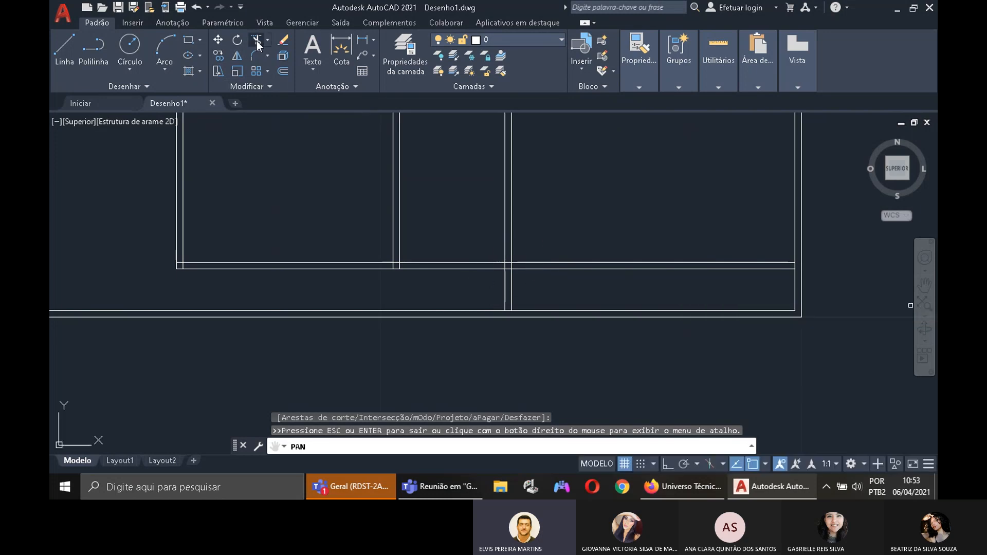
left_click(582, 196)
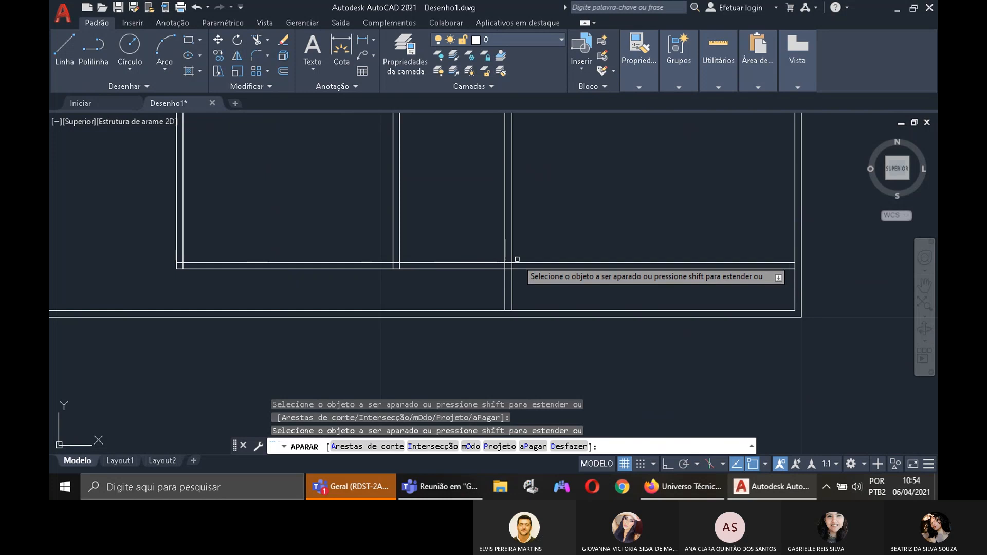
left_click(544, 269)
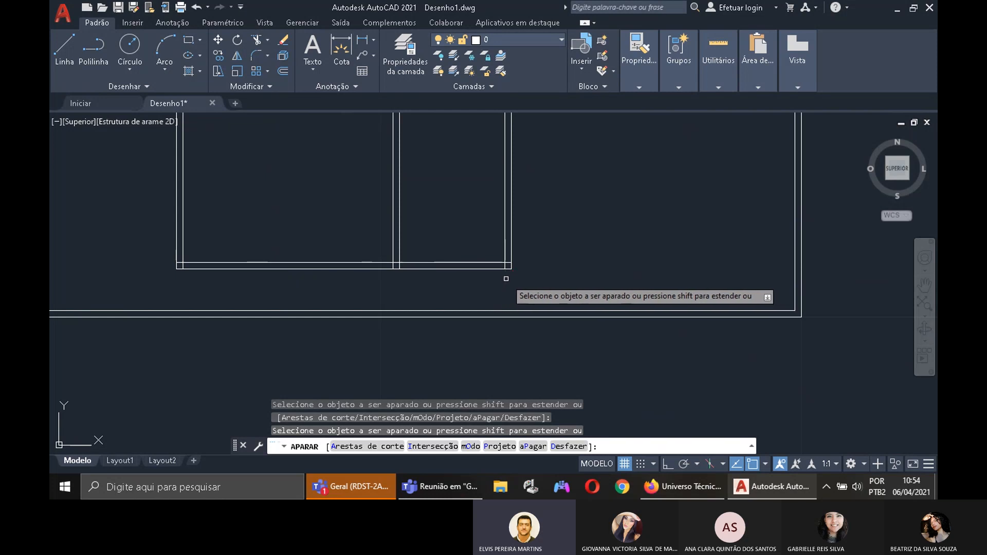
left_click(925, 286)
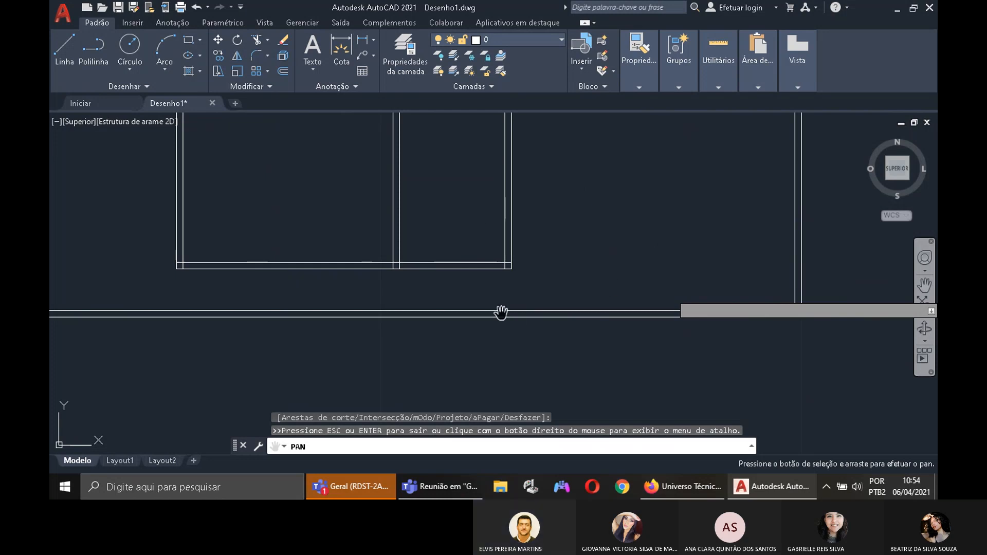
Step: End the trimming and fit the whole floor plan in view to examine the overall wall layout
key("Escape")
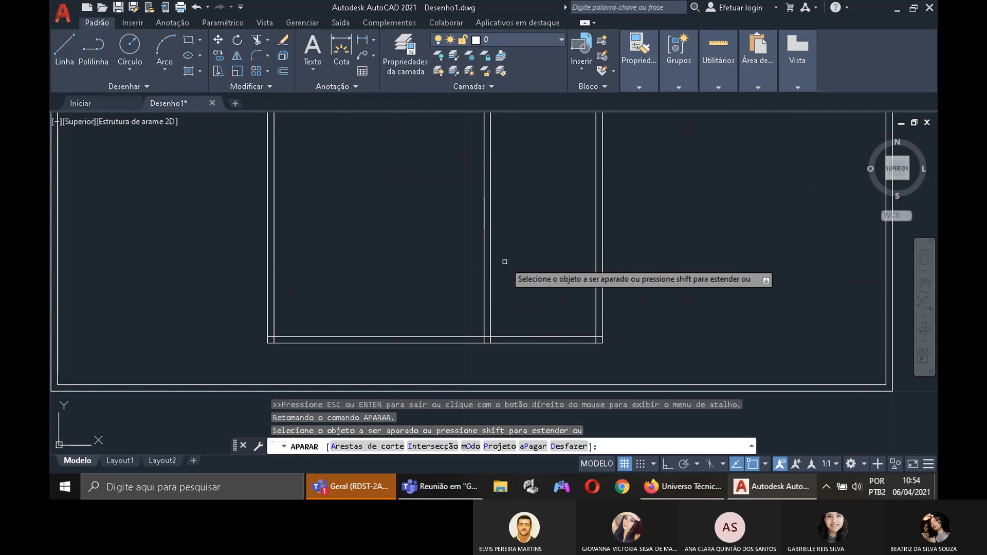
key("Escape")
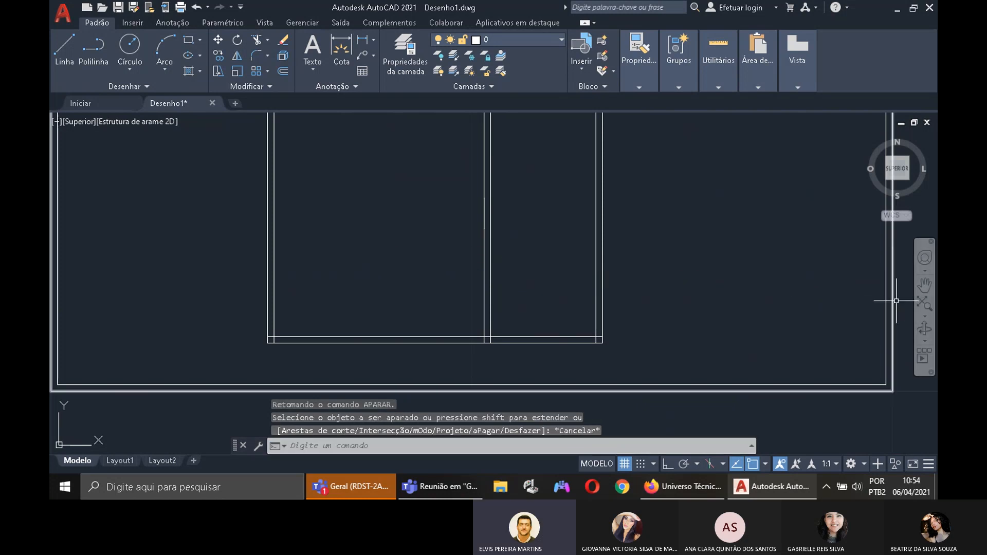
left_click(924, 316)
left_click(877, 309)
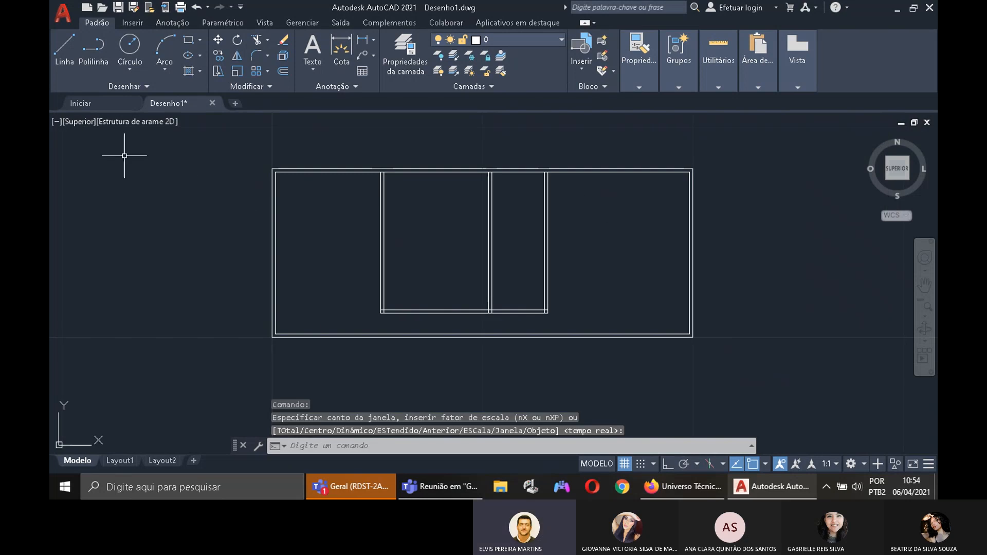
left_click(928, 288)
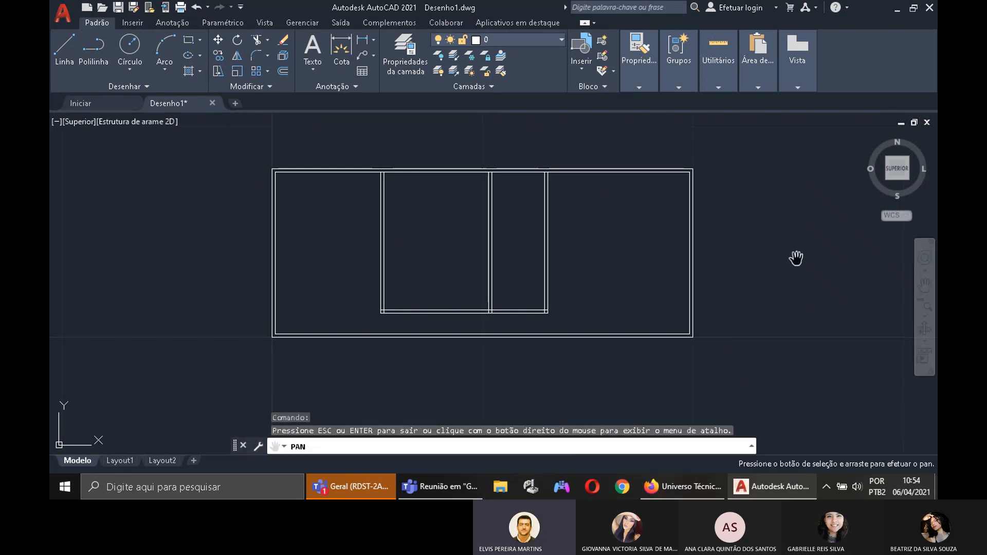
mouse_move(721, 247)
left_mouse_down()
mouse_move(763, 266)
mouse_move(766, 256)
left_mouse_up()
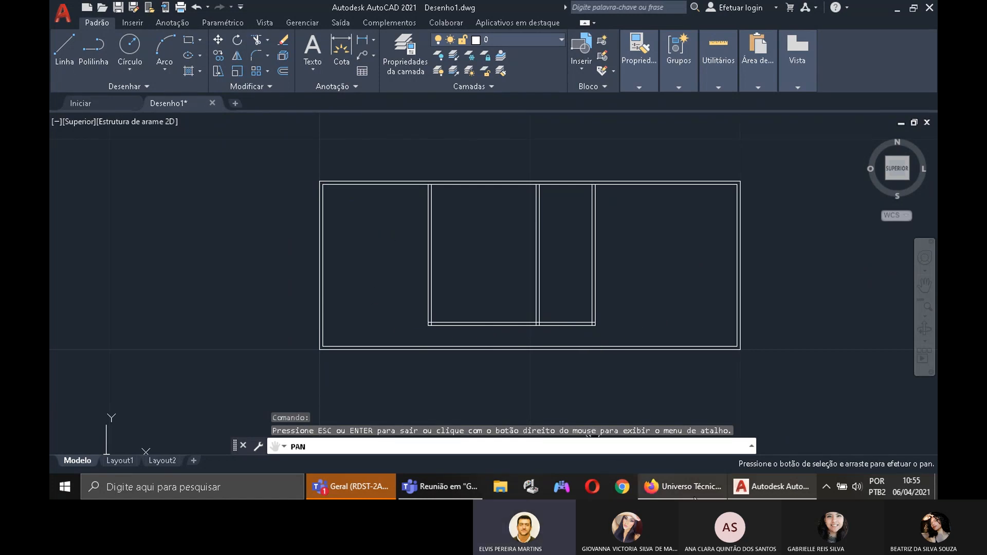
Step: Compare the drawn walls with the blog's reference plan in Firefox, and return to the AutoCAD drawing
left_click(696, 489)
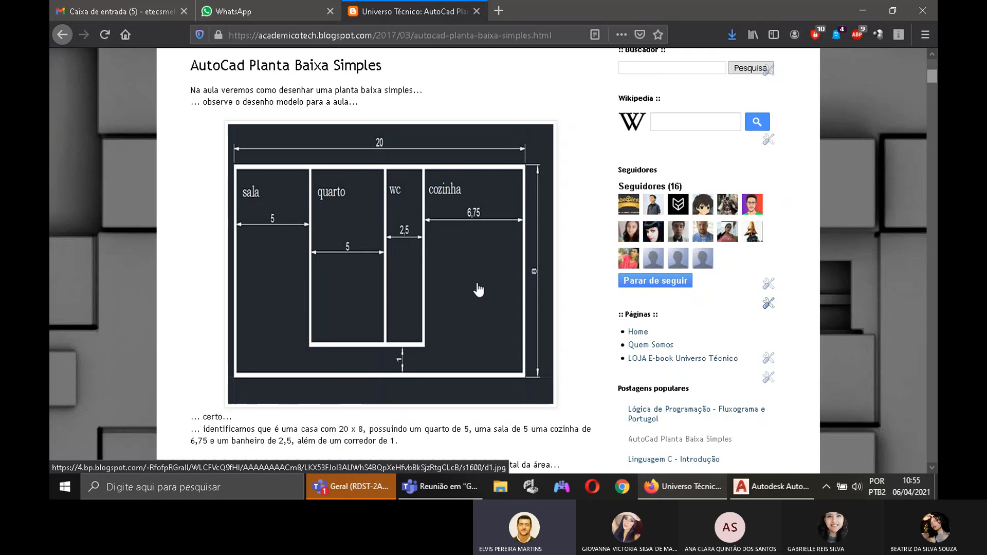
left_click(766, 485)
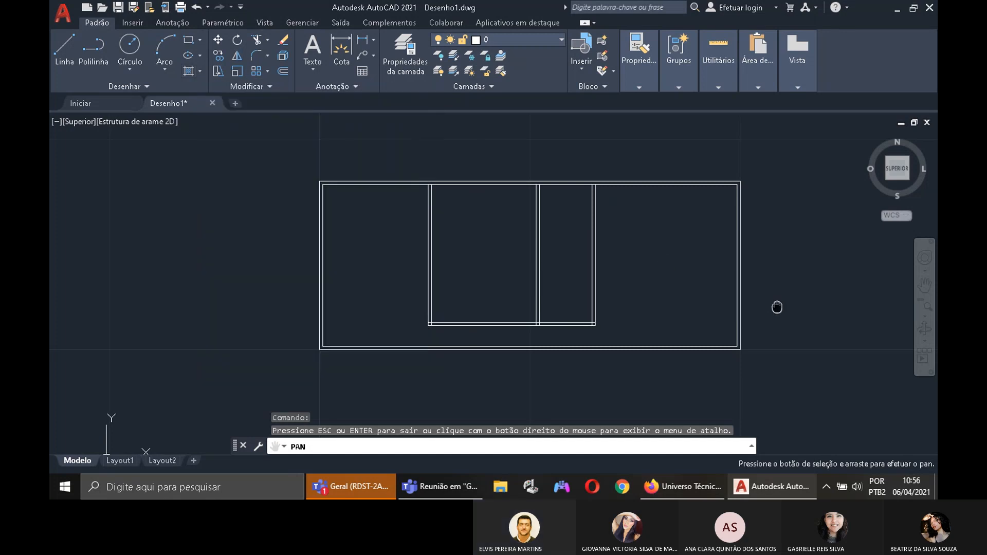
left_click_drag(777, 307, 689, 299)
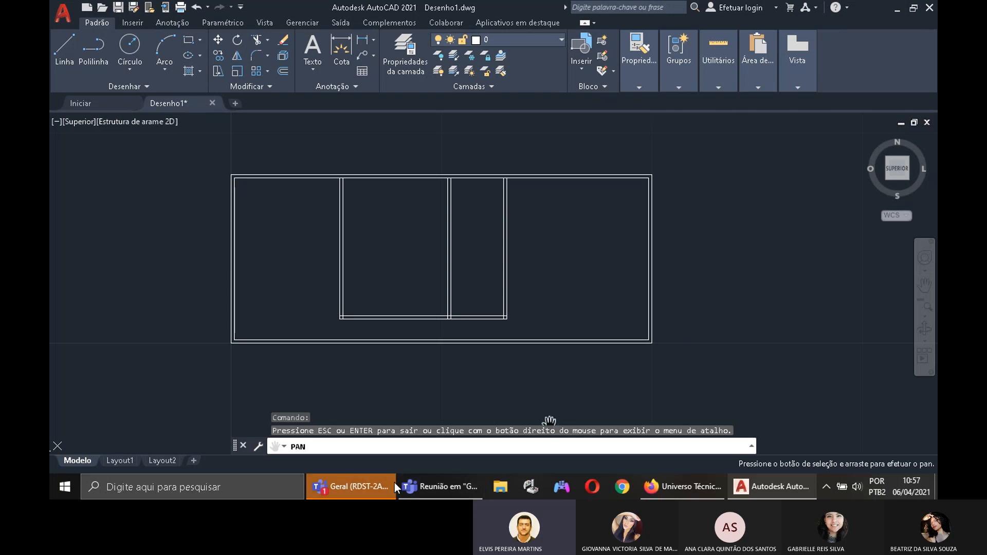
Step: Switch to the Teams meeting and request to stop its recording
left_click(422, 483)
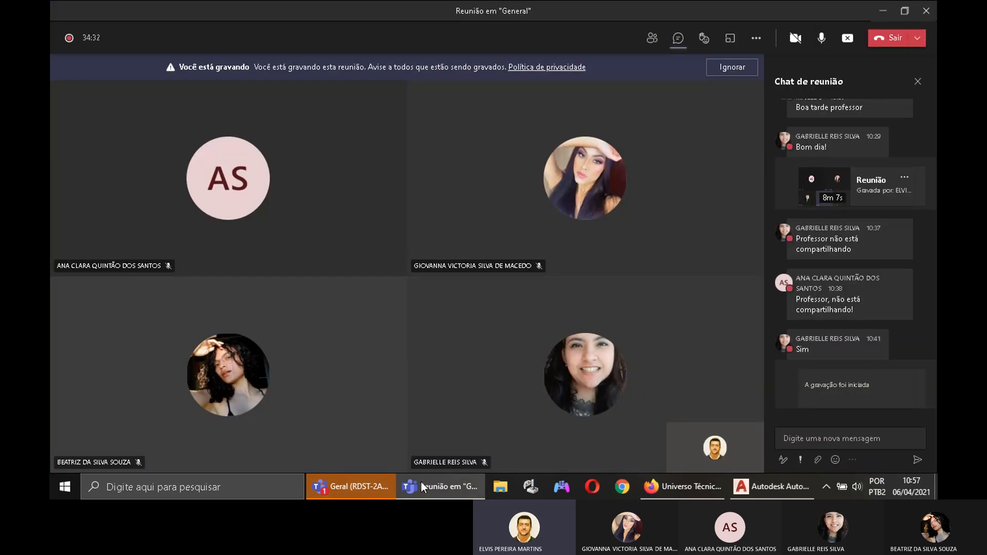
left_click(757, 41)
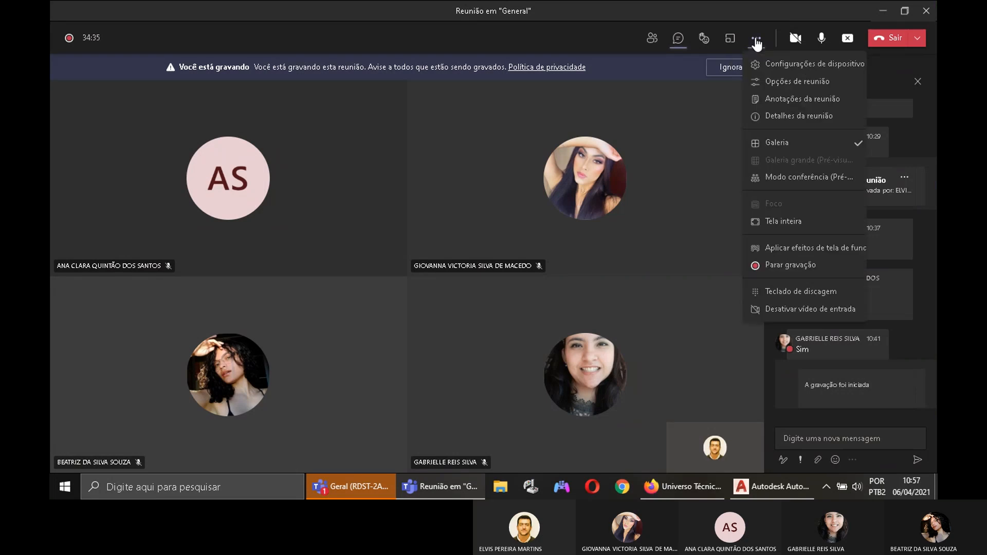
left_click(778, 267)
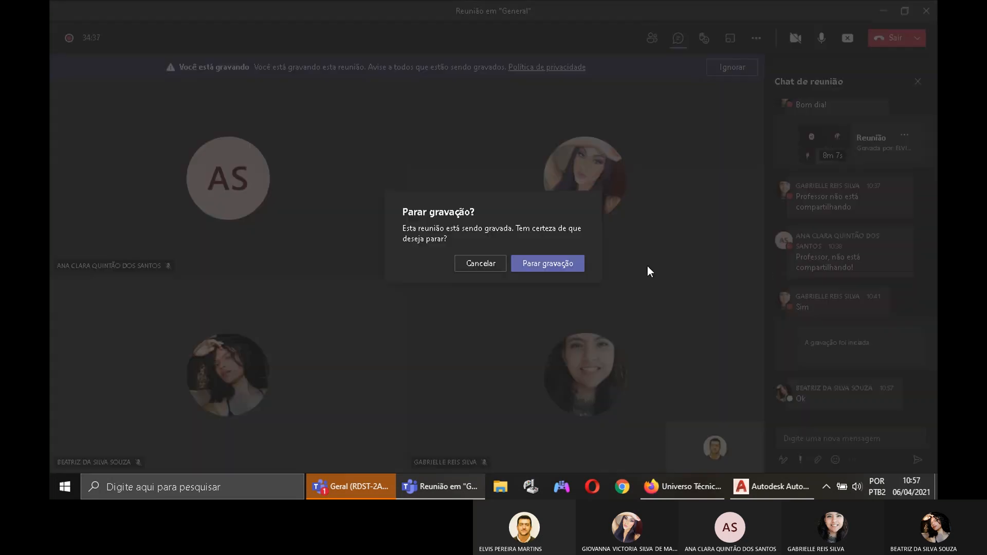